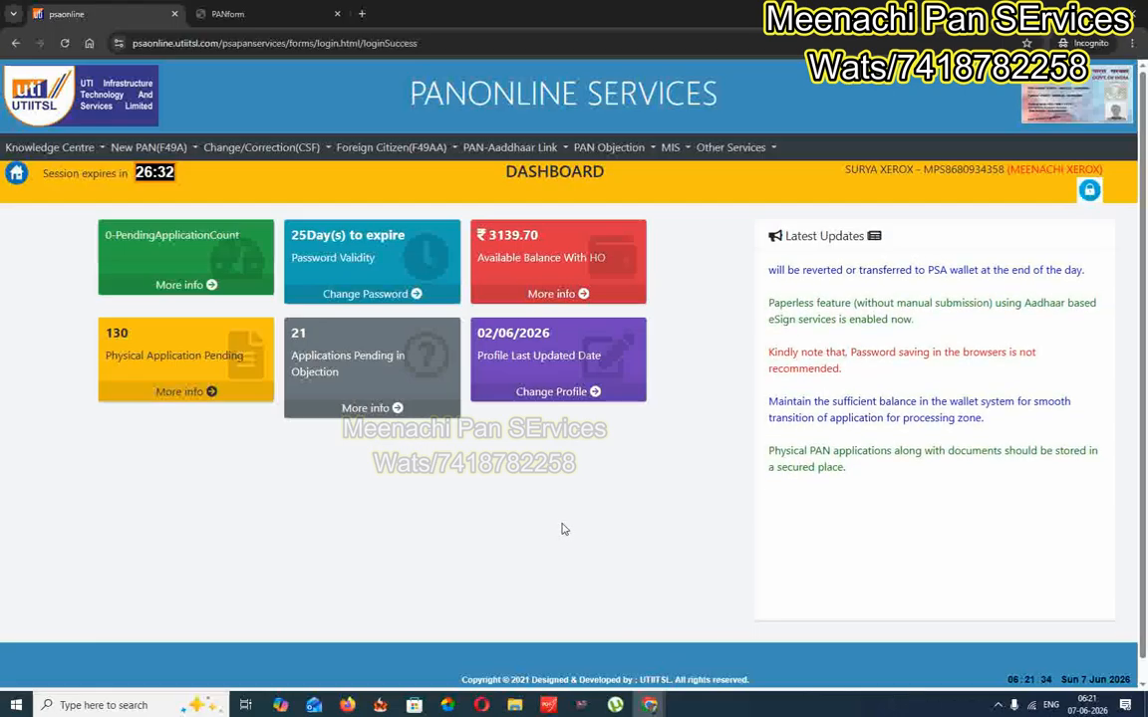
Start a fresh Application for Allotment of PAN under New PAN (F49A), closing the duplicate form
{"action": "left_click", "coordinate": [140, 146]}
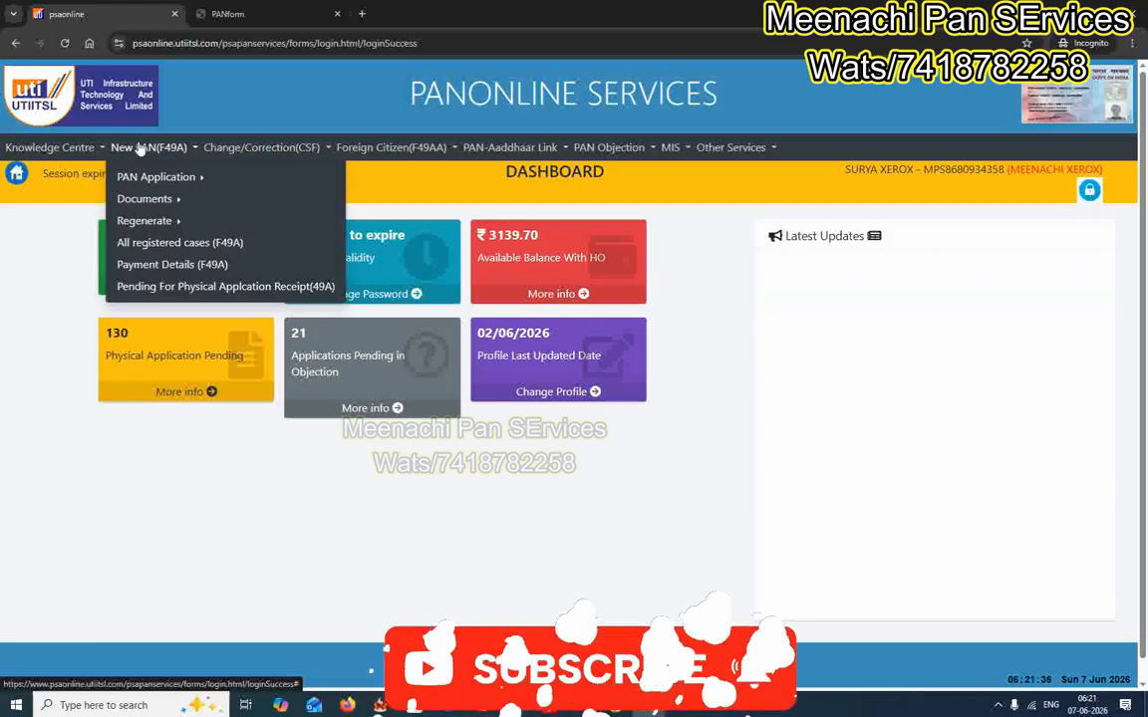
{"action": "mouse_move", "coordinate": [137, 177]}
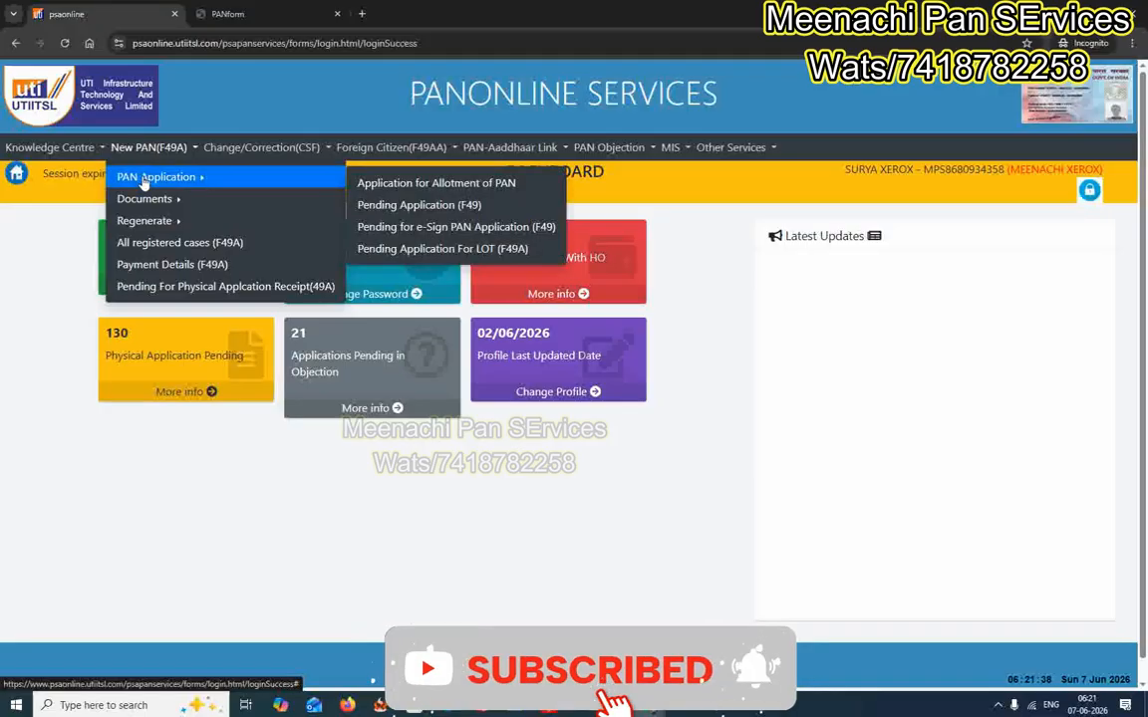
{"action": "left_click", "coordinate": [439, 187]}
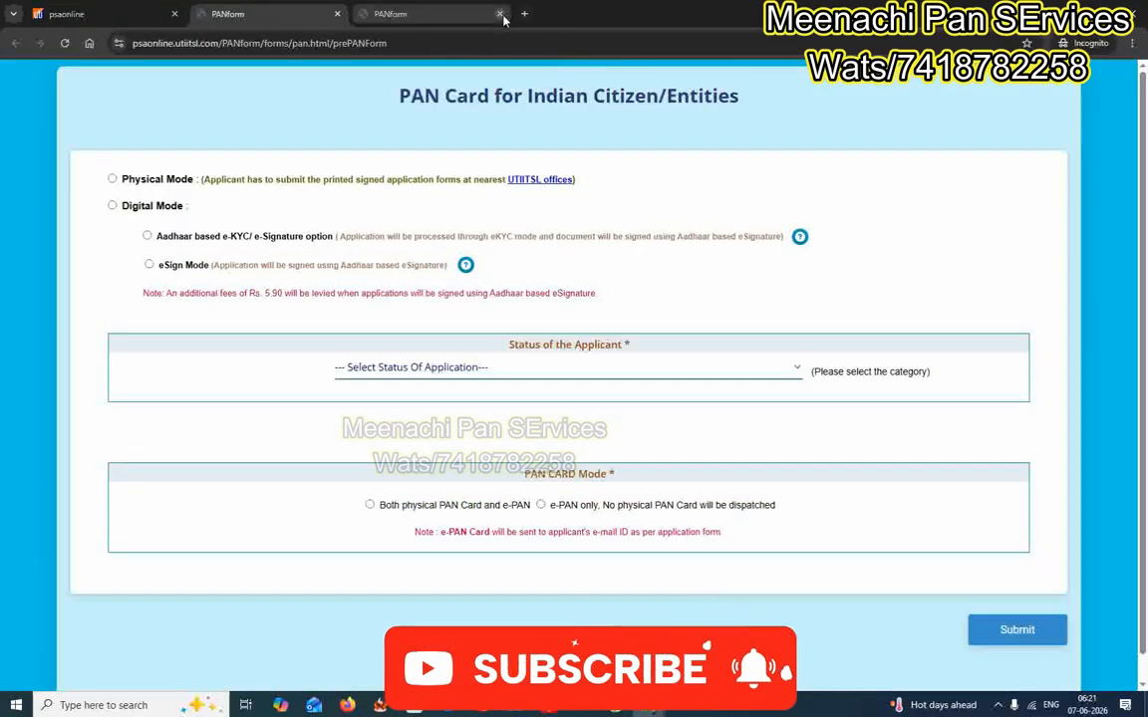
{"action": "left_click", "coordinate": [500, 14]}
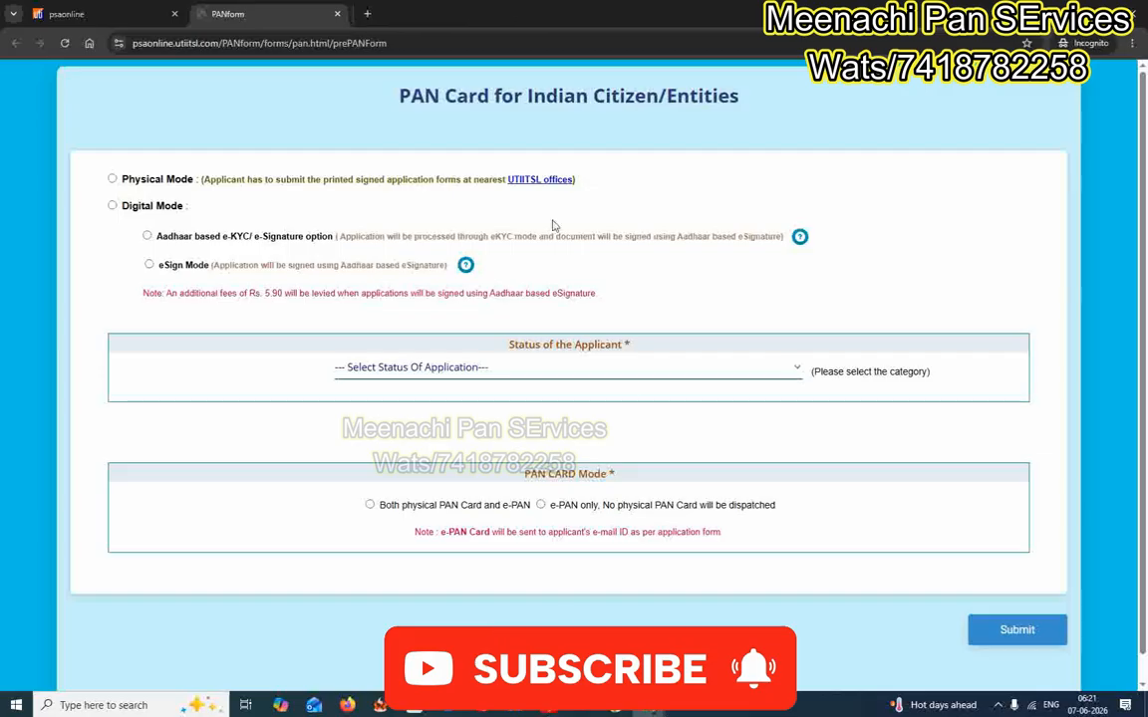
{"action": "scroll", "coordinate": [569, 382], "scroll_direction": "down", "scroll_amount": 2}
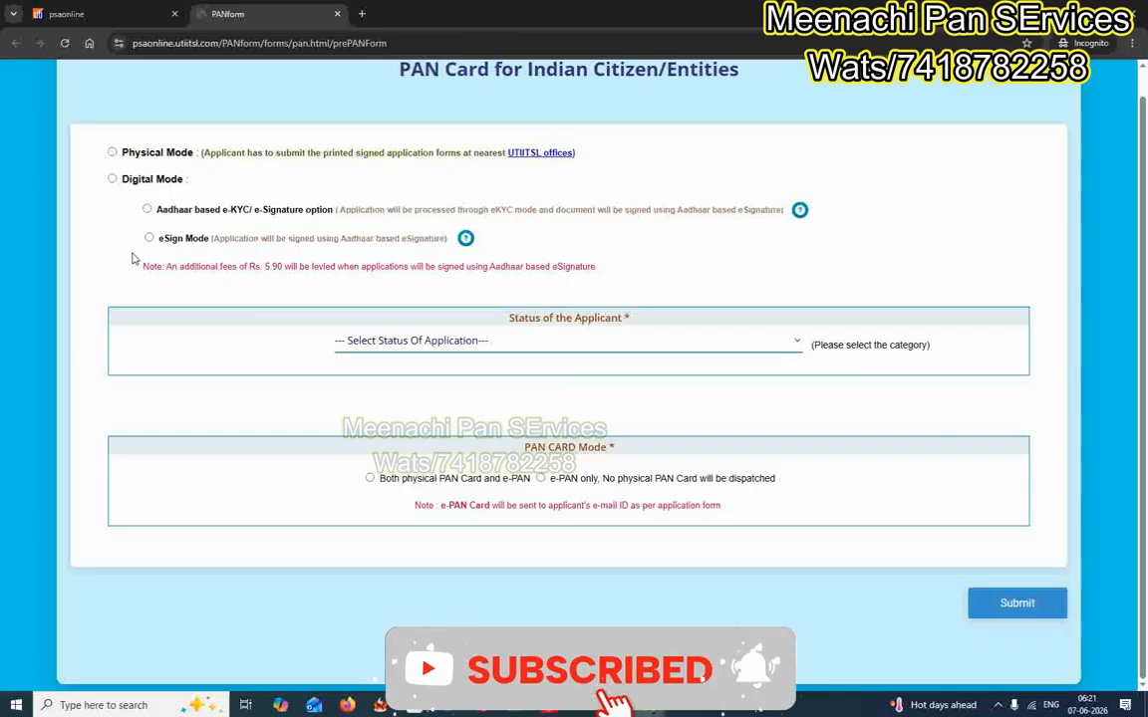
Choose Physical Mode, Individual, not defence/NRI, and both physical PAN card and e-PAN, then submit
{"action": "left_click", "coordinate": [112, 153]}
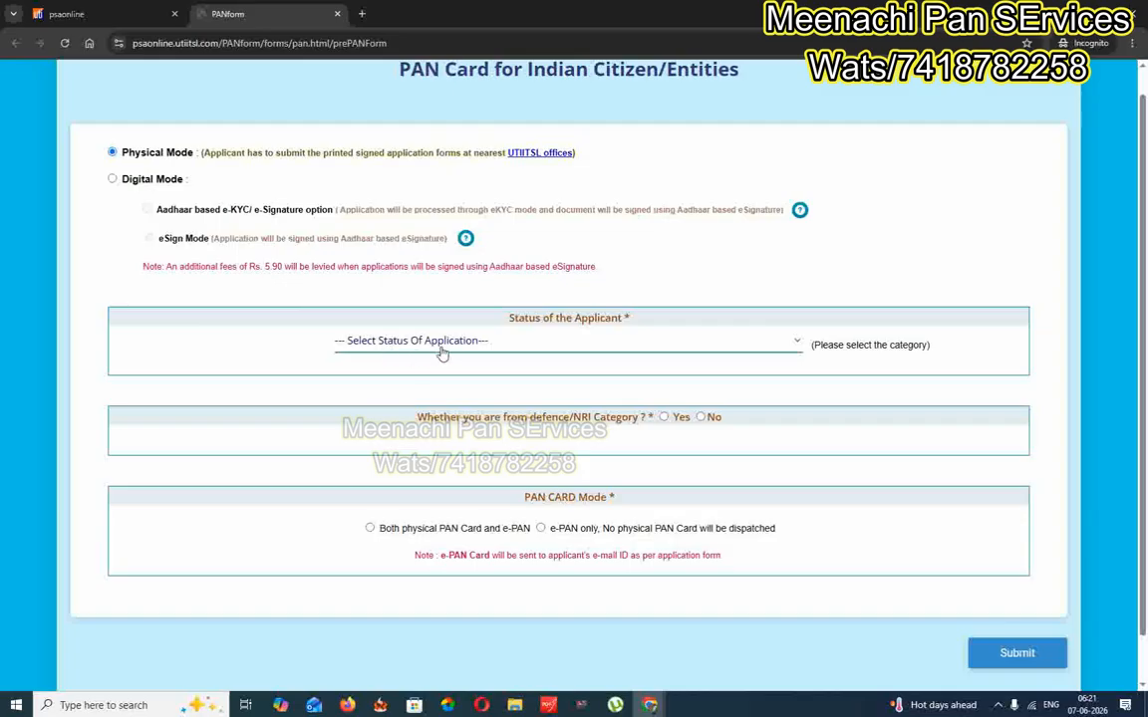
{"action": "left_click", "coordinate": [397, 348]}
{"action": "left_click", "coordinate": [392, 518]}
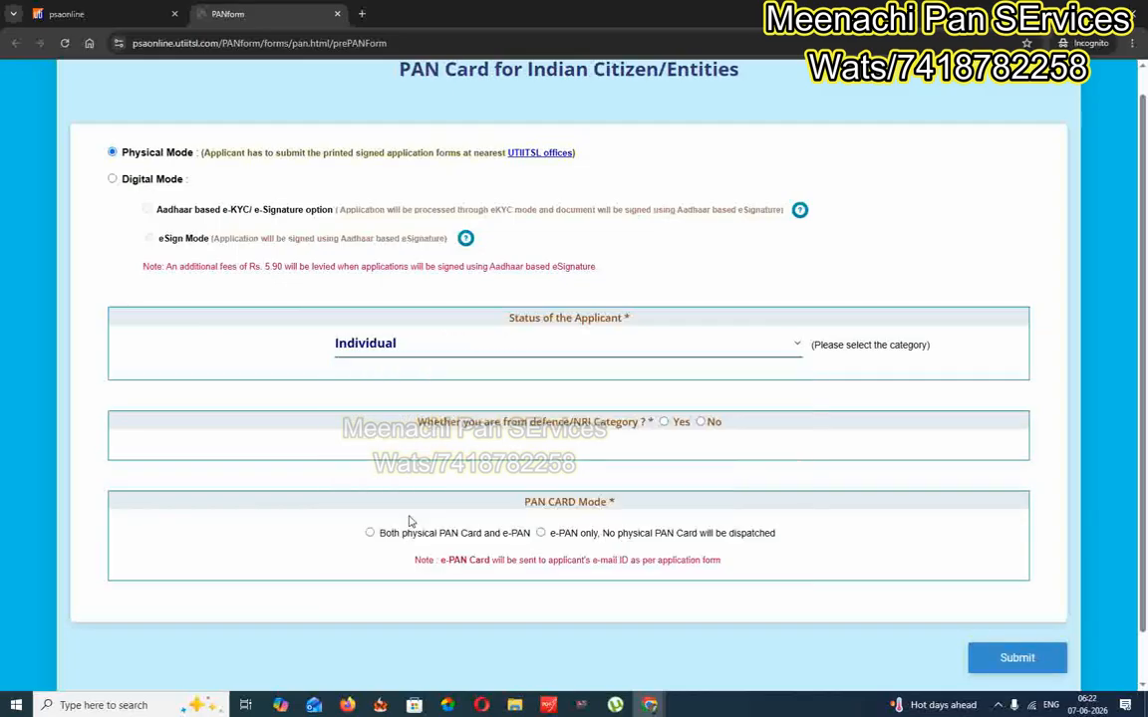
{"action": "scroll", "coordinate": [653, 411], "scroll_direction": "down", "scroll_amount": 1}
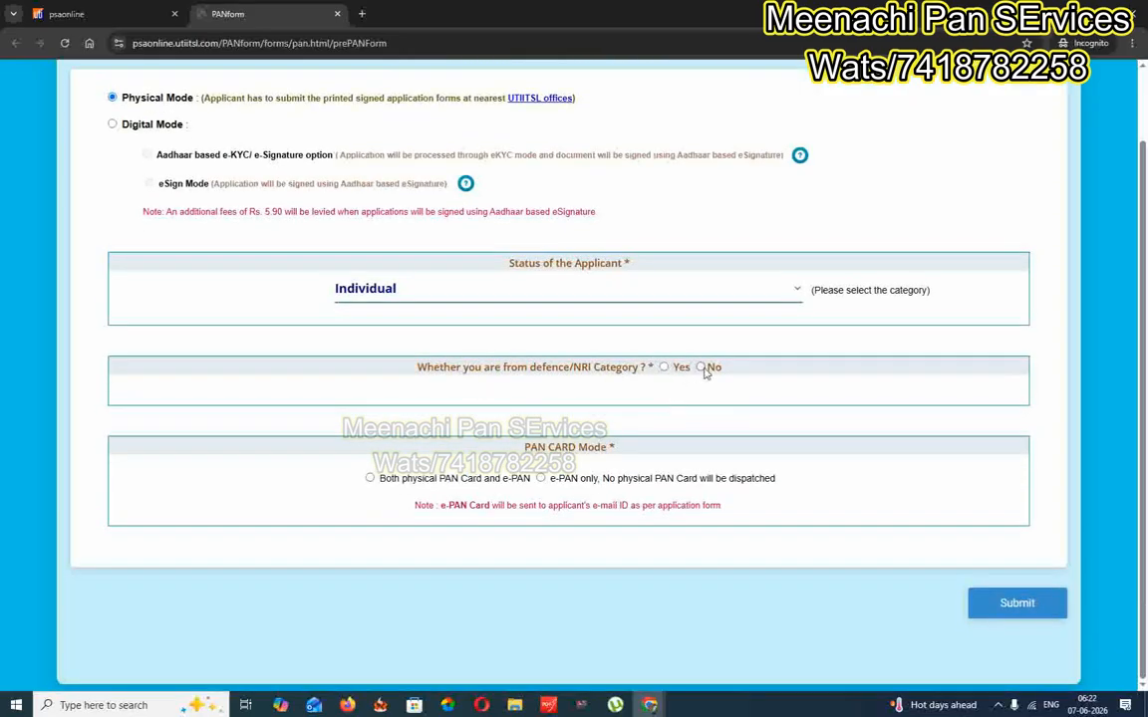
{"action": "left_click", "coordinate": [700, 367]}
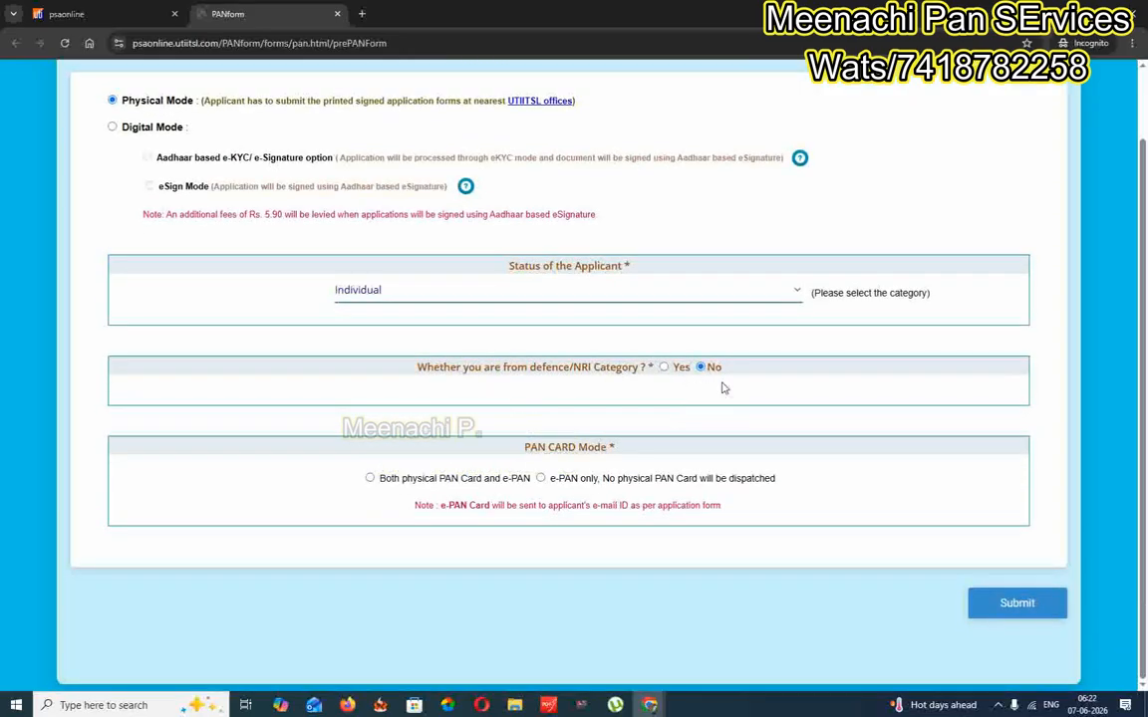
{"action": "left_click", "coordinate": [369, 479]}
{"action": "left_click", "coordinate": [1013, 604]}
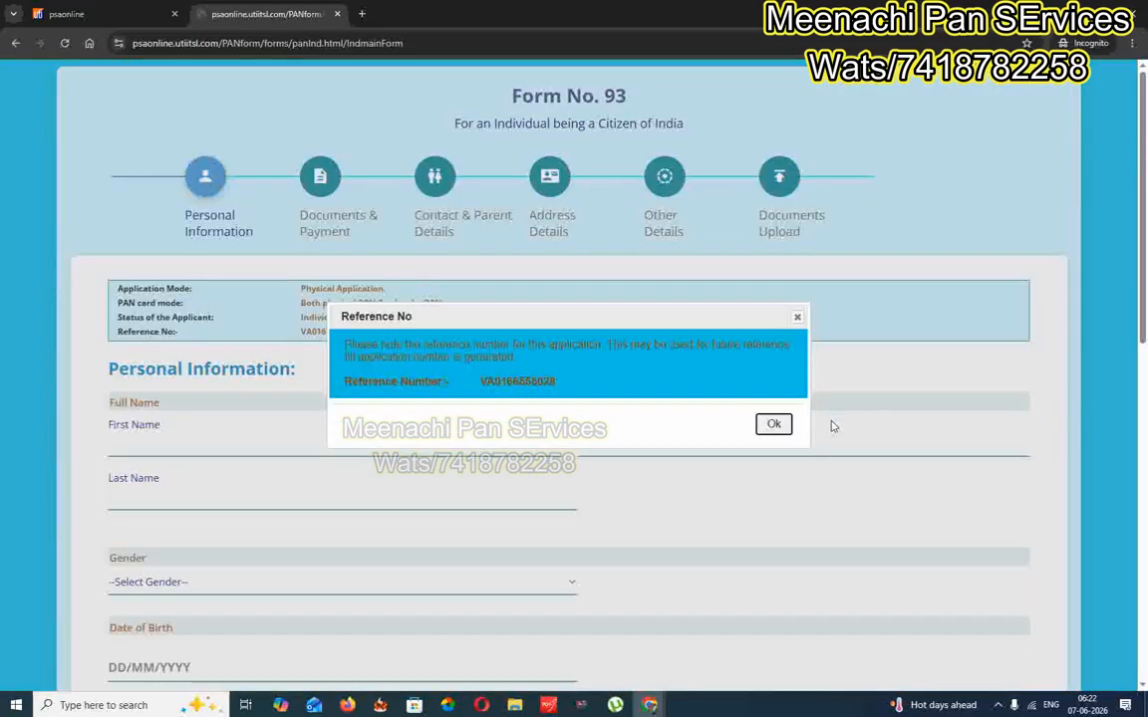
Acknowledge the reference number notice and scroll down to the blank Personal Information fields
{"action": "left_click", "coordinate": [773, 423]}
{"action": "scroll", "coordinate": [820, 410], "scroll_direction": "down", "scroll_amount": 2}
{"action": "scroll", "coordinate": [820, 411], "scroll_direction": "down", "scroll_amount": 1}
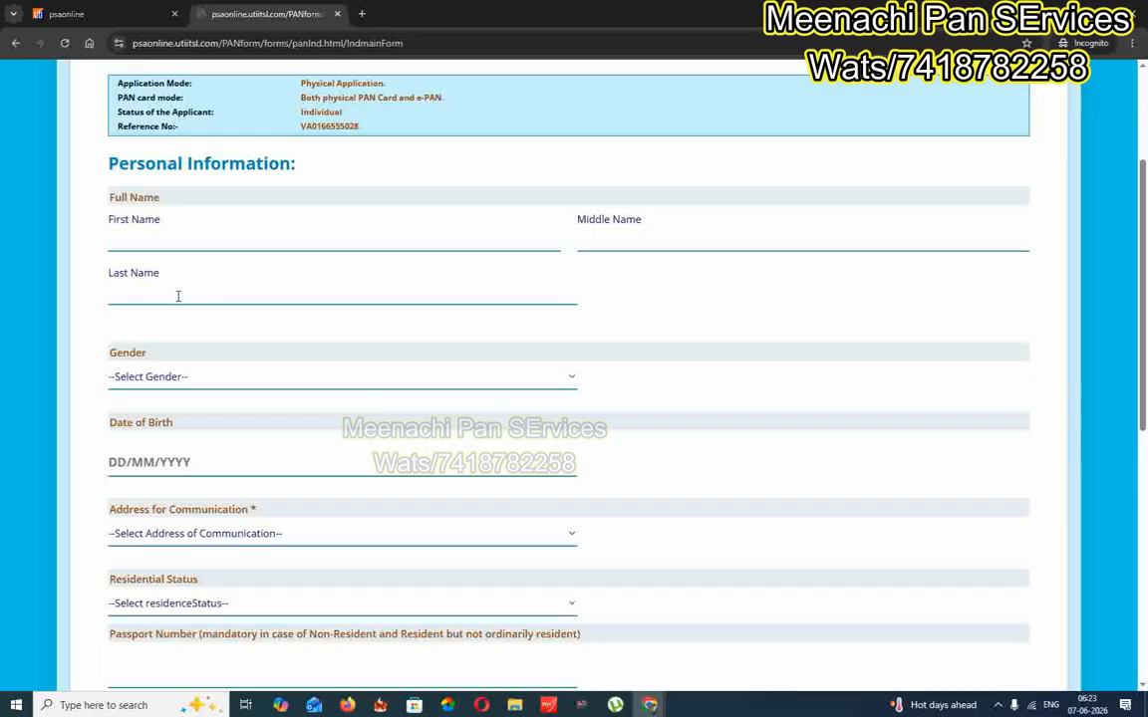
{"action": "key", "text": "Tab"}
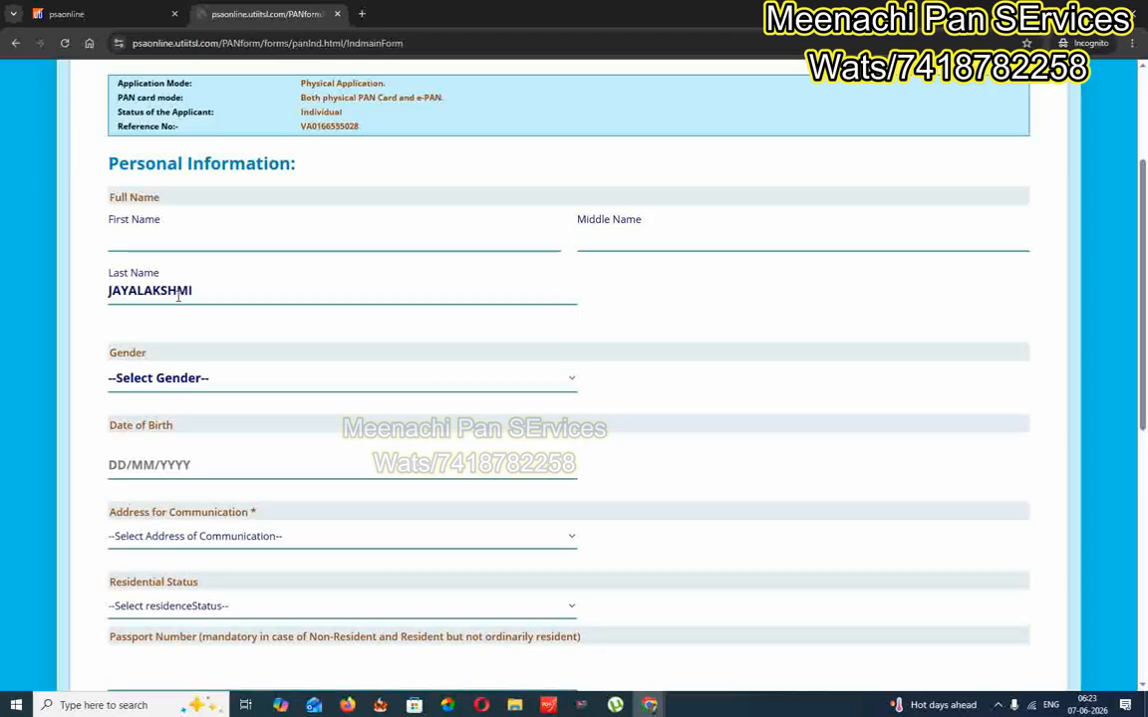
{"action": "left_click", "coordinate": [187, 384]}
{"action": "left_click", "coordinate": [165, 426]}
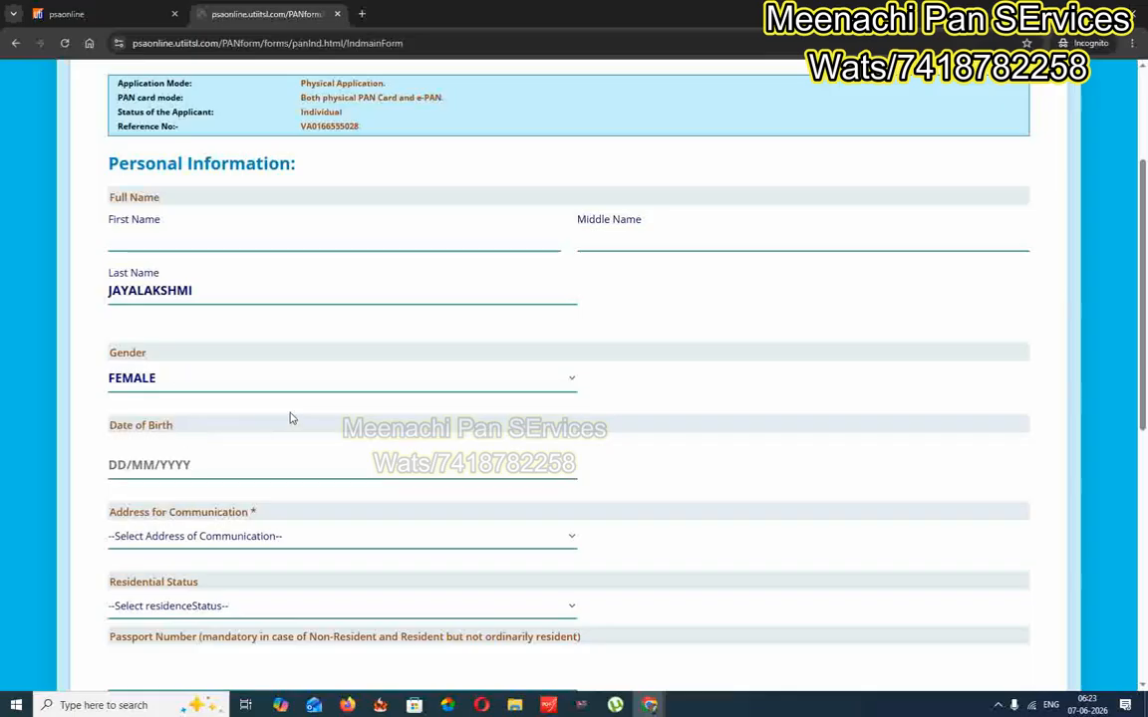
{"action": "scroll", "coordinate": [286, 416], "scroll_direction": "down", "scroll_amount": 1}
{"action": "left_click", "coordinate": [240, 402]}
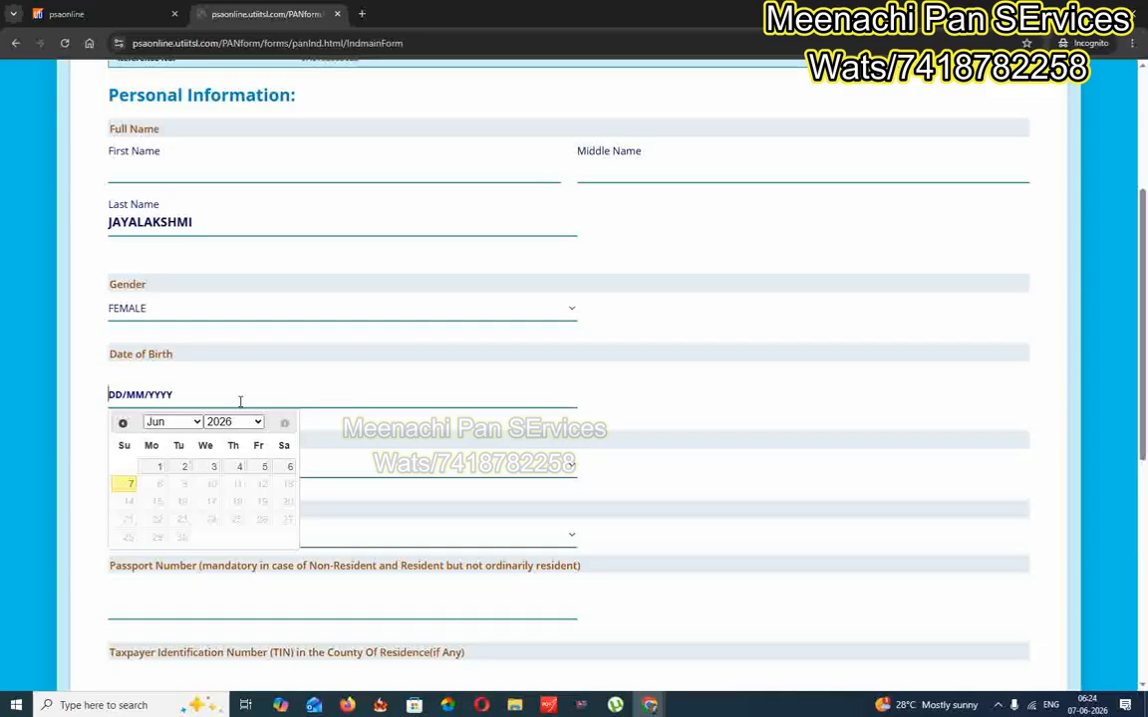
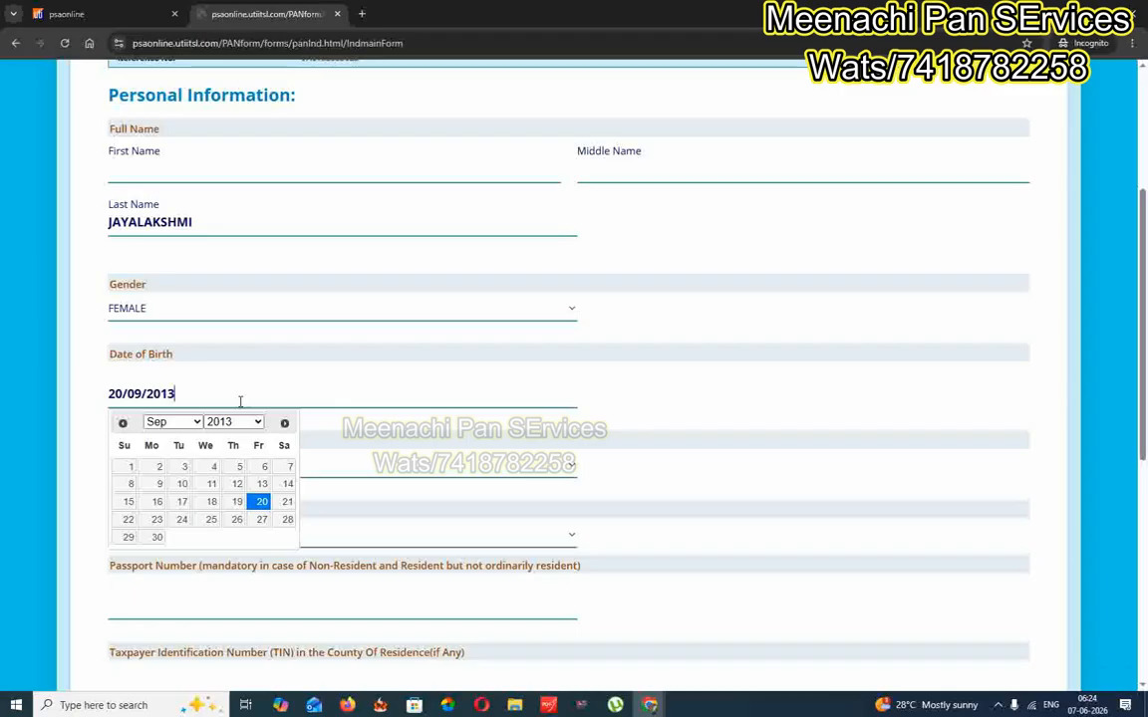
Use REPRESENTATIVE ASSESSEE ADDRESS for communication and set residential status to RESIDENT
{"action": "left_click", "coordinate": [551, 466]}
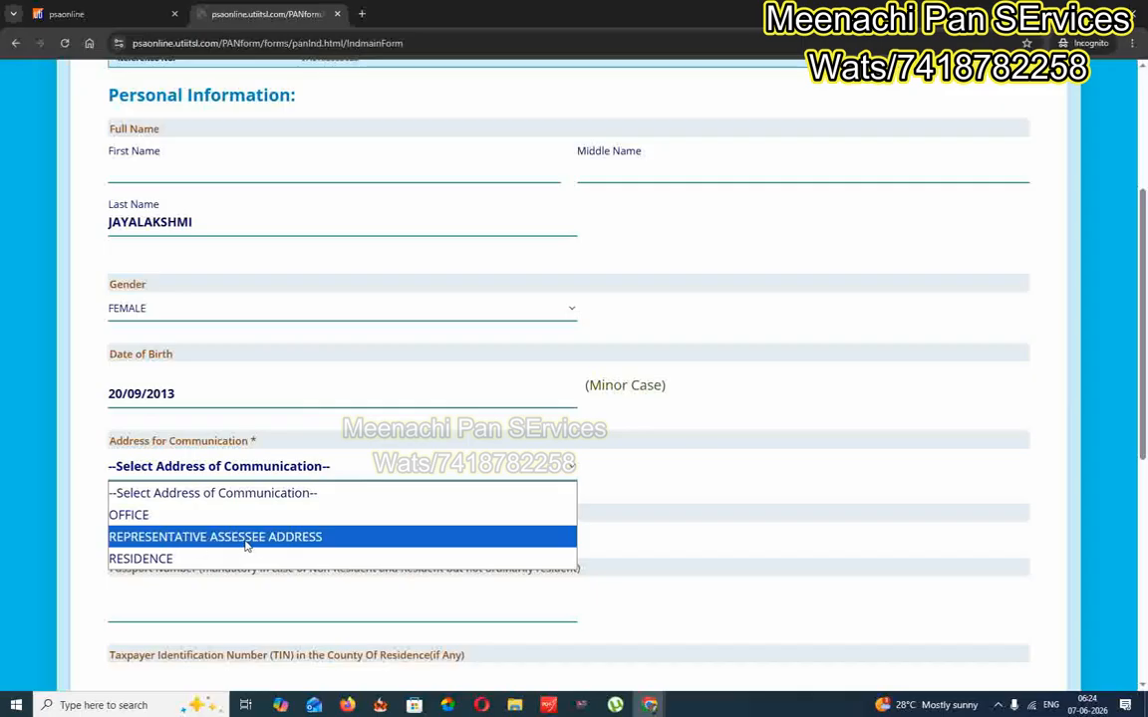
{"action": "left_click", "coordinate": [295, 542]}
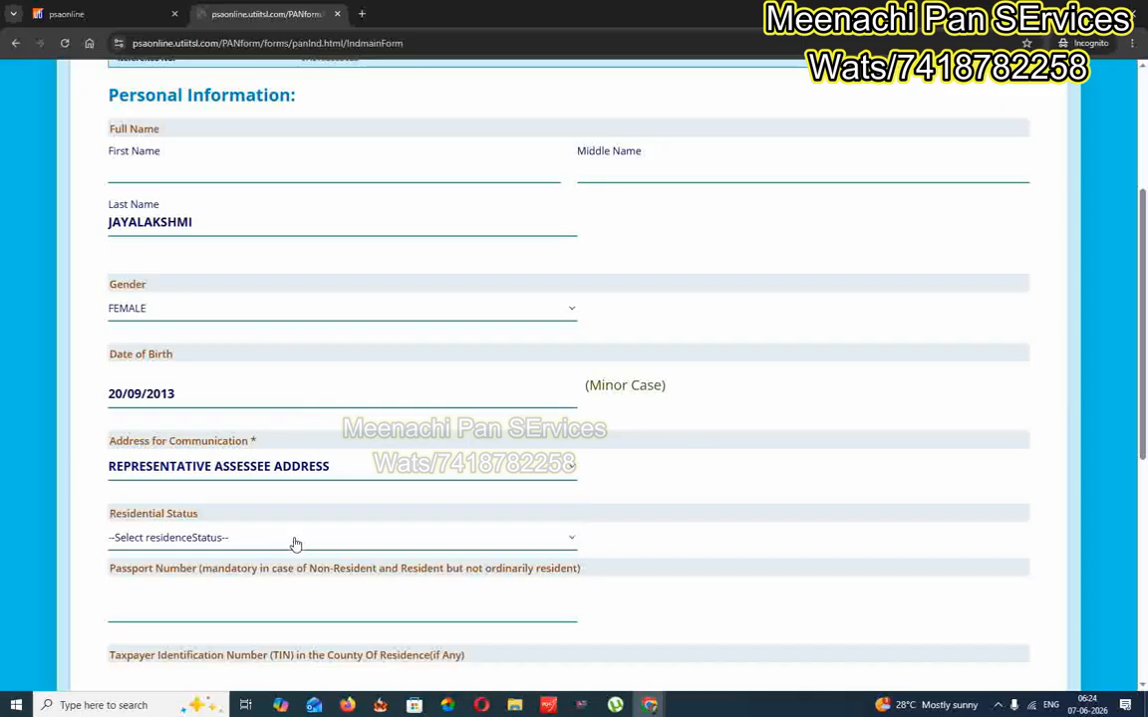
{"action": "scroll", "coordinate": [546, 414], "scroll_direction": "down", "scroll_amount": 2}
{"action": "left_click", "coordinate": [233, 401]}
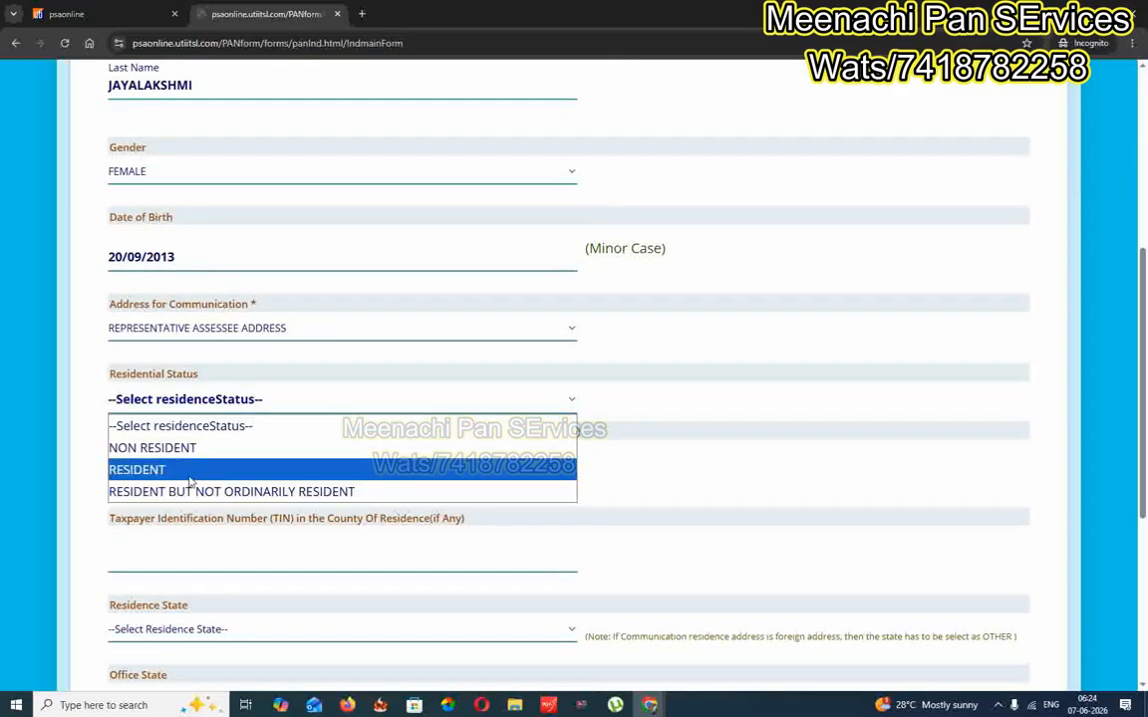
{"action": "left_click", "coordinate": [159, 470]}
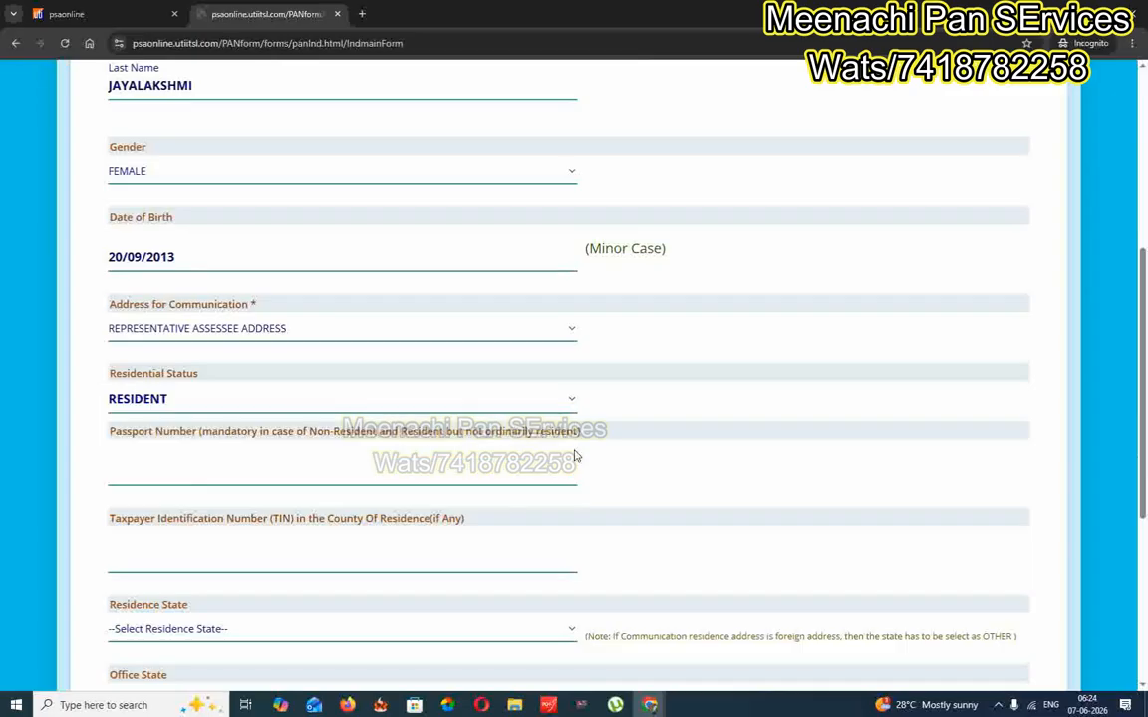
{"action": "scroll", "coordinate": [575, 436], "scroll_direction": "down", "scroll_amount": 3}
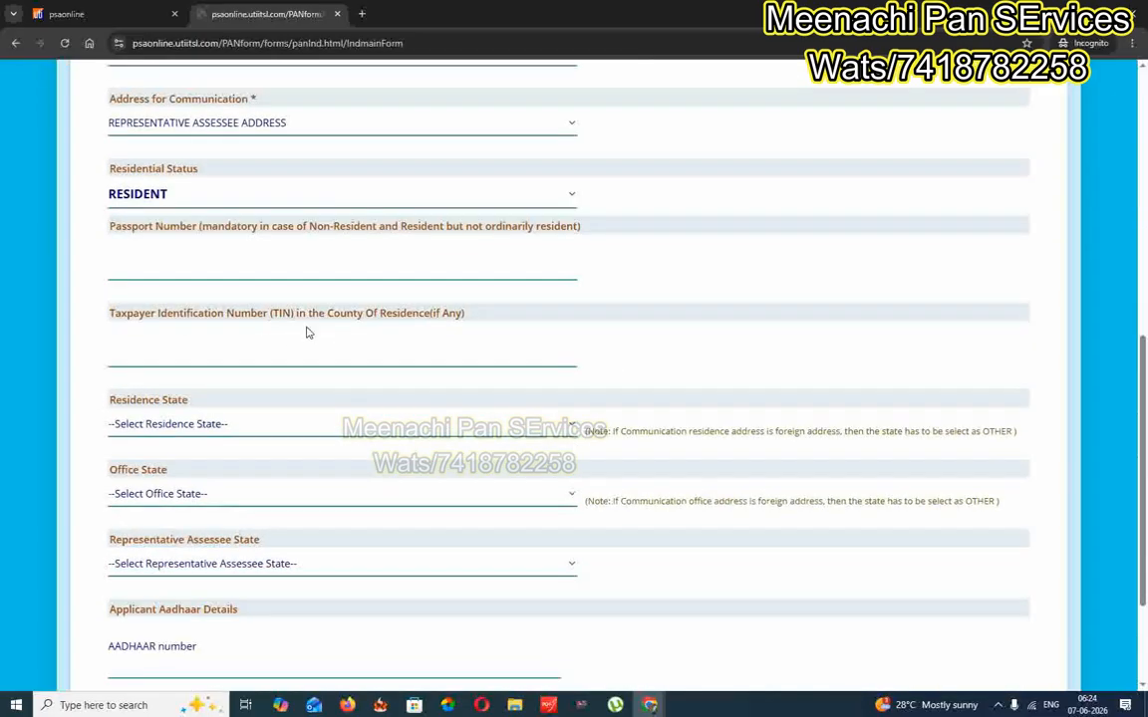
{"action": "scroll", "coordinate": [429, 343], "scroll_direction": "down", "scroll_amount": 2}
Set both the residence state and the representative assessee state to TAMIL NADU
{"action": "left_click", "coordinate": [206, 287]}
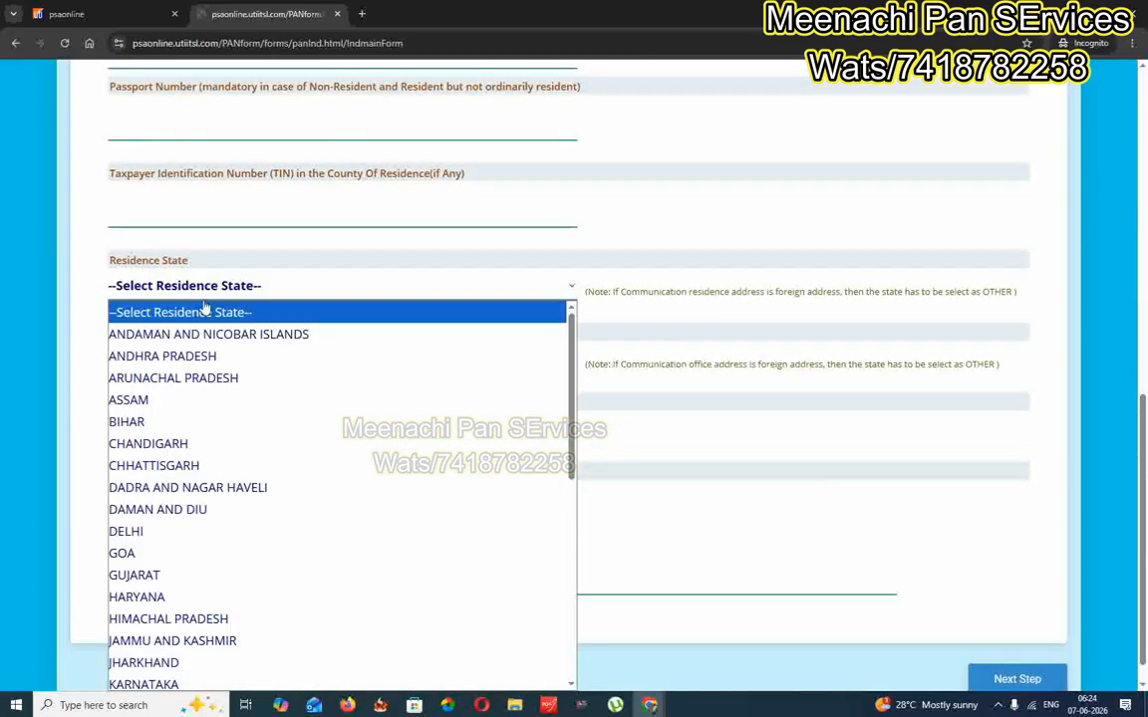
{"action": "key", "text": "t"}
{"action": "key", "text": "Return"}
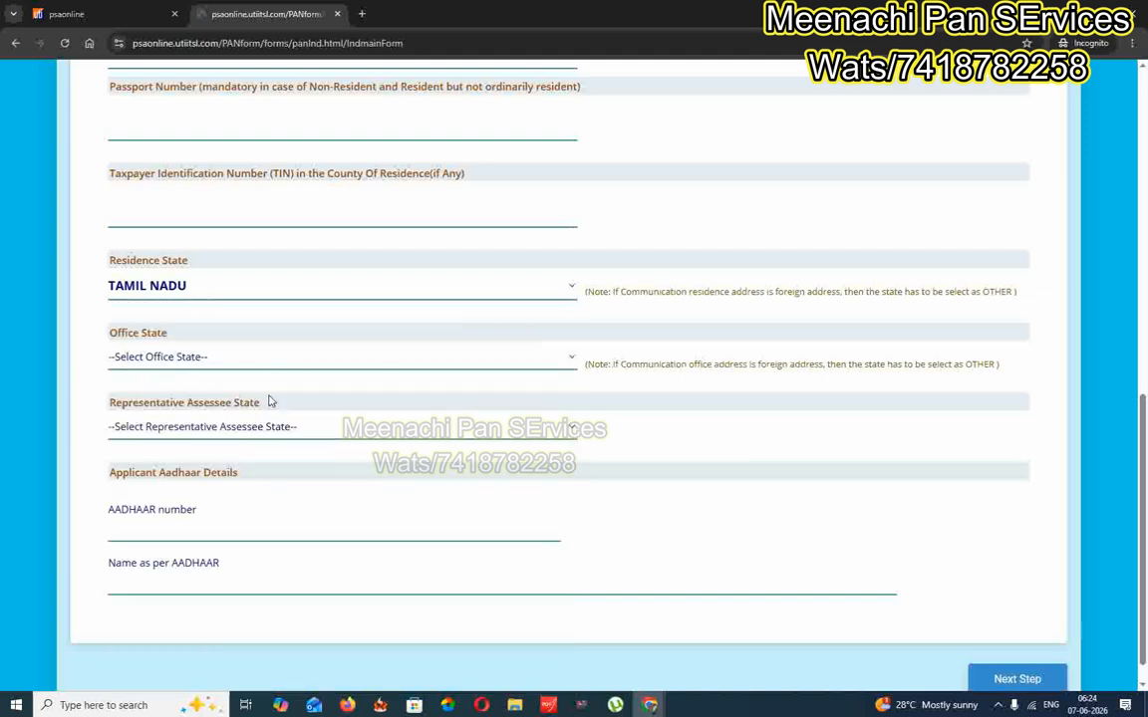
{"action": "scroll", "coordinate": [215, 433], "scroll_direction": "down", "scroll_amount": 1}
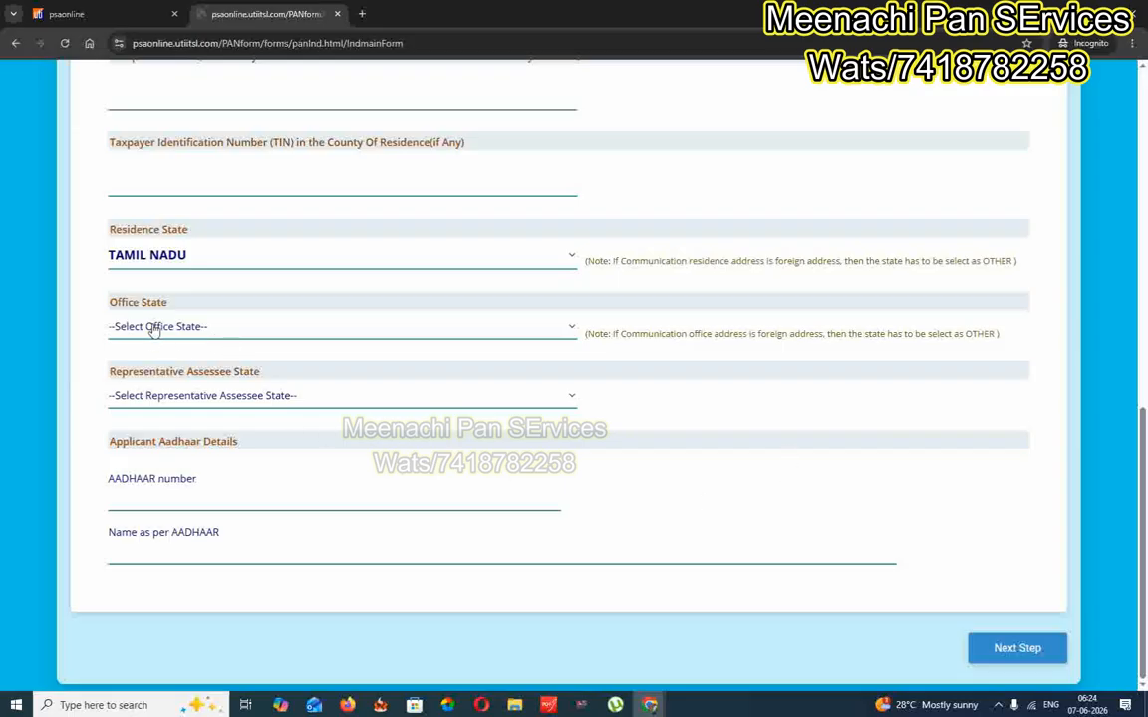
{"action": "left_click", "coordinate": [197, 398]}
{"action": "scroll", "coordinate": [289, 269], "scroll_direction": "down", "scroll_amount": 5}
{"action": "left_click", "coordinate": [217, 258]}
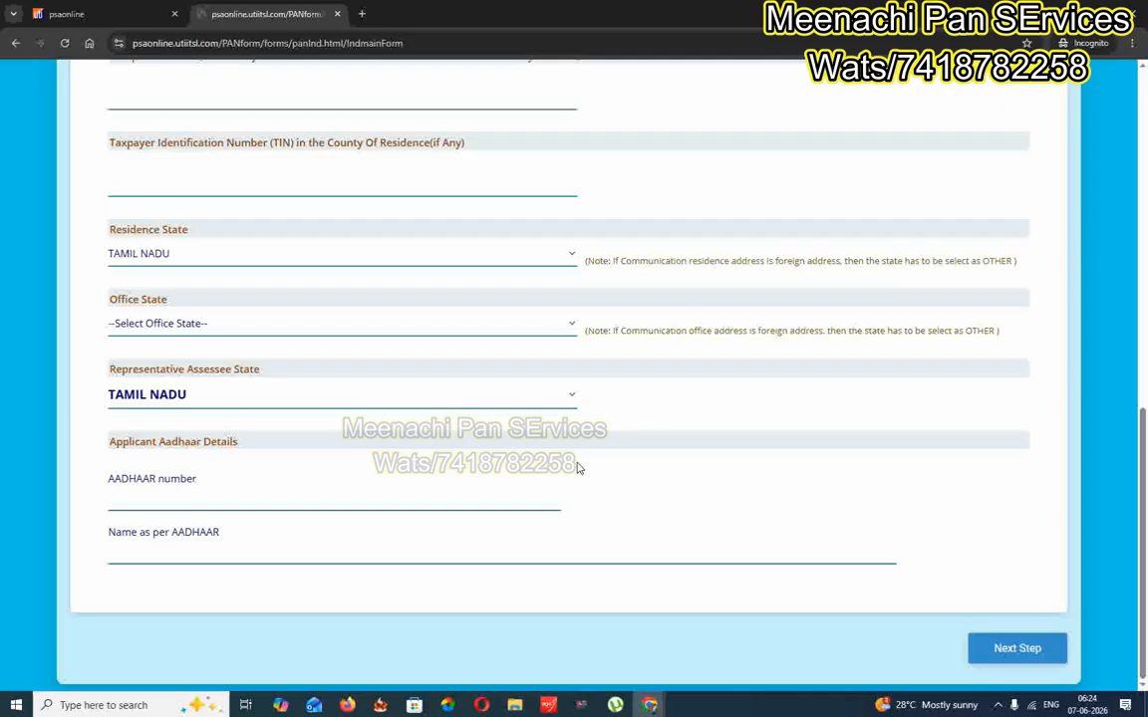
{"action": "scroll", "coordinate": [598, 493], "scroll_direction": "up", "scroll_amount": 1}
{"action": "scroll", "coordinate": [558, 538], "scroll_direction": "down", "scroll_amount": 1}
{"action": "scroll", "coordinate": [555, 547], "scroll_direction": "down", "scroll_amount": 1}
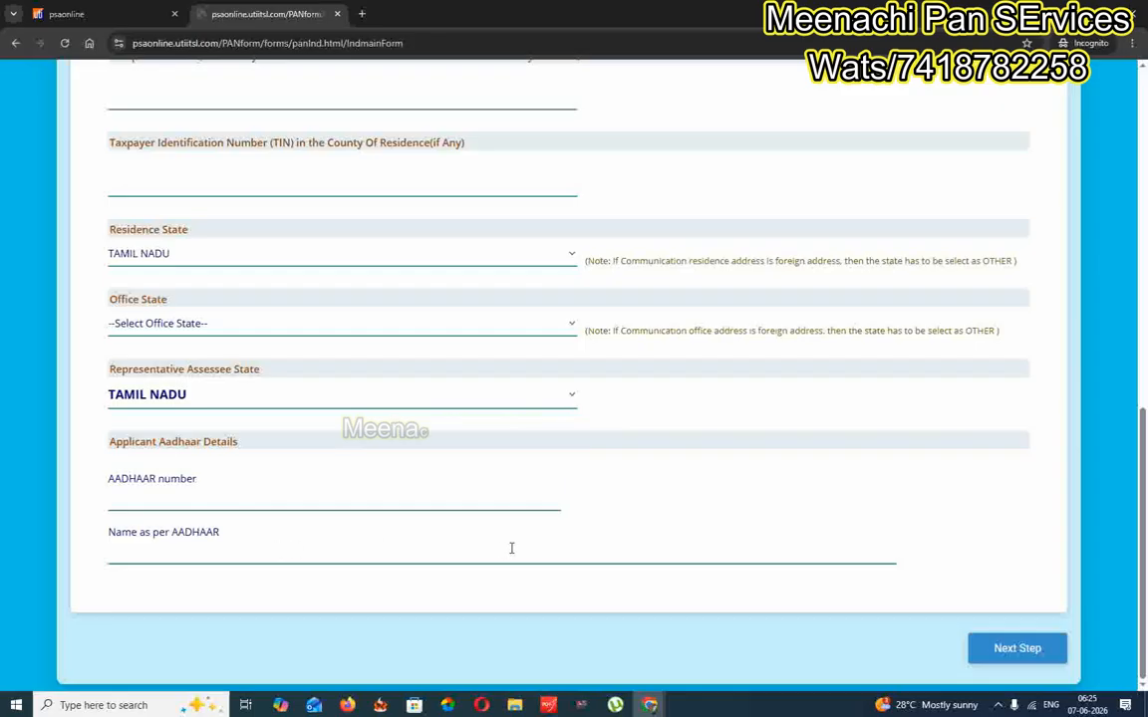
{"action": "scroll", "coordinate": [511, 548], "scroll_direction": "up", "scroll_amount": 8}
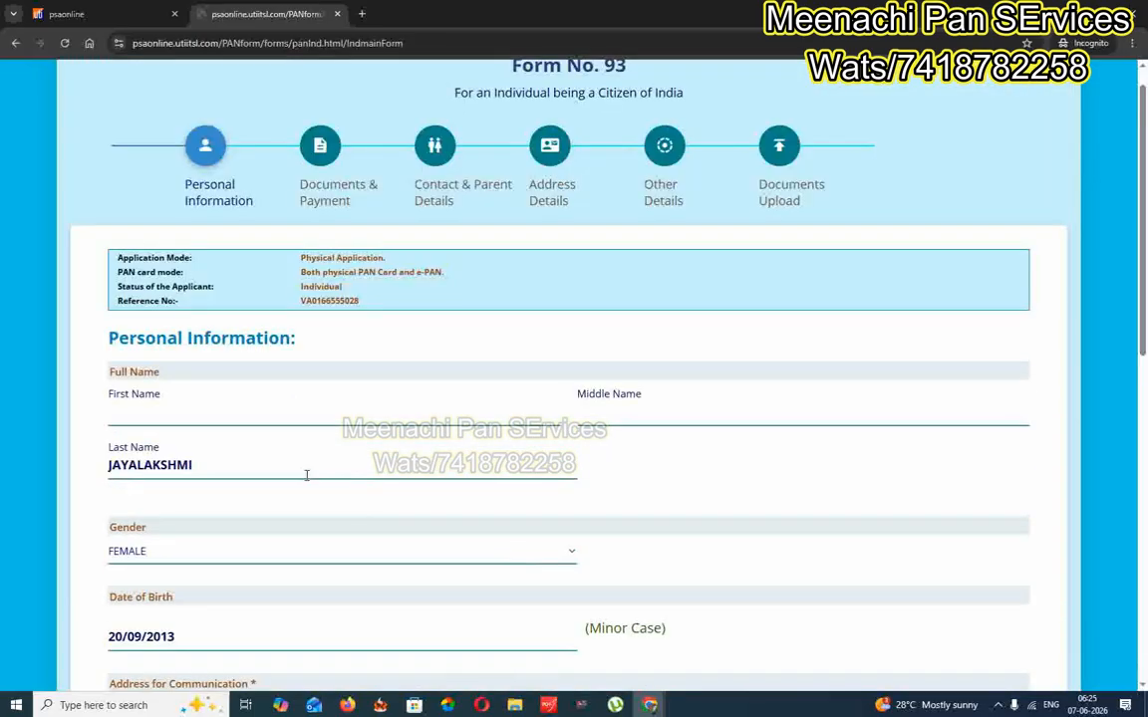
Scroll through the rest of the Personal Information page down to the Aadhaar fields
{"action": "scroll", "coordinate": [310, 473], "scroll_direction": "down", "scroll_amount": 2}
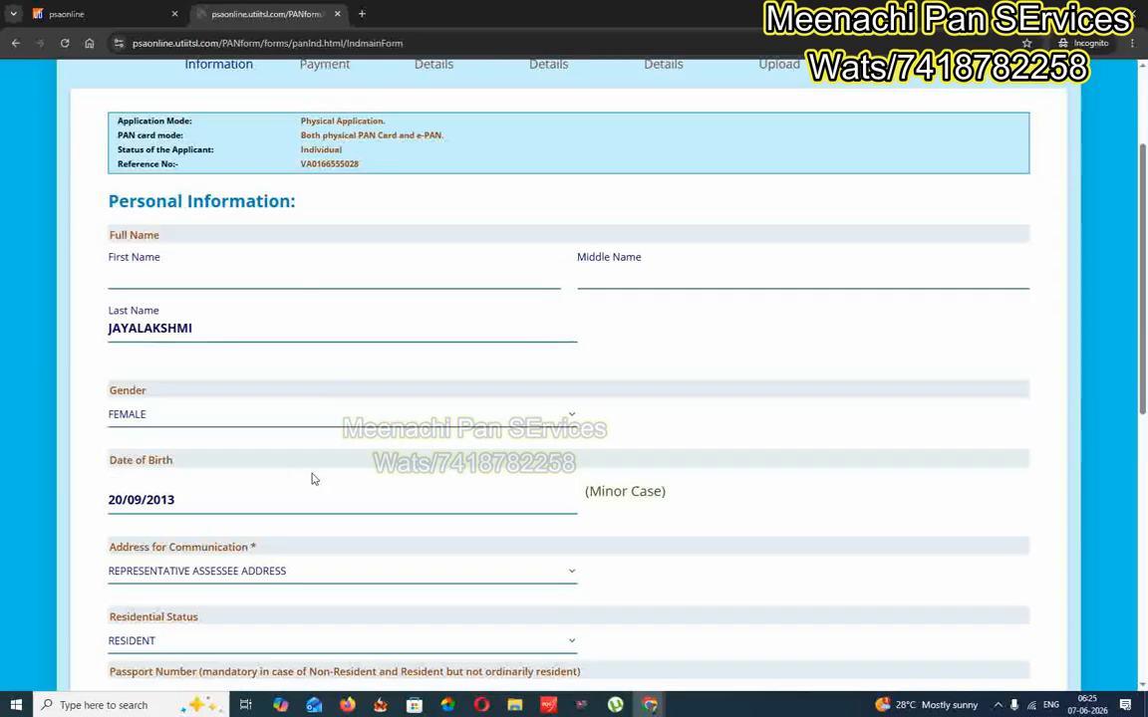
{"action": "scroll", "coordinate": [329, 498], "scroll_direction": "down", "scroll_amount": 2}
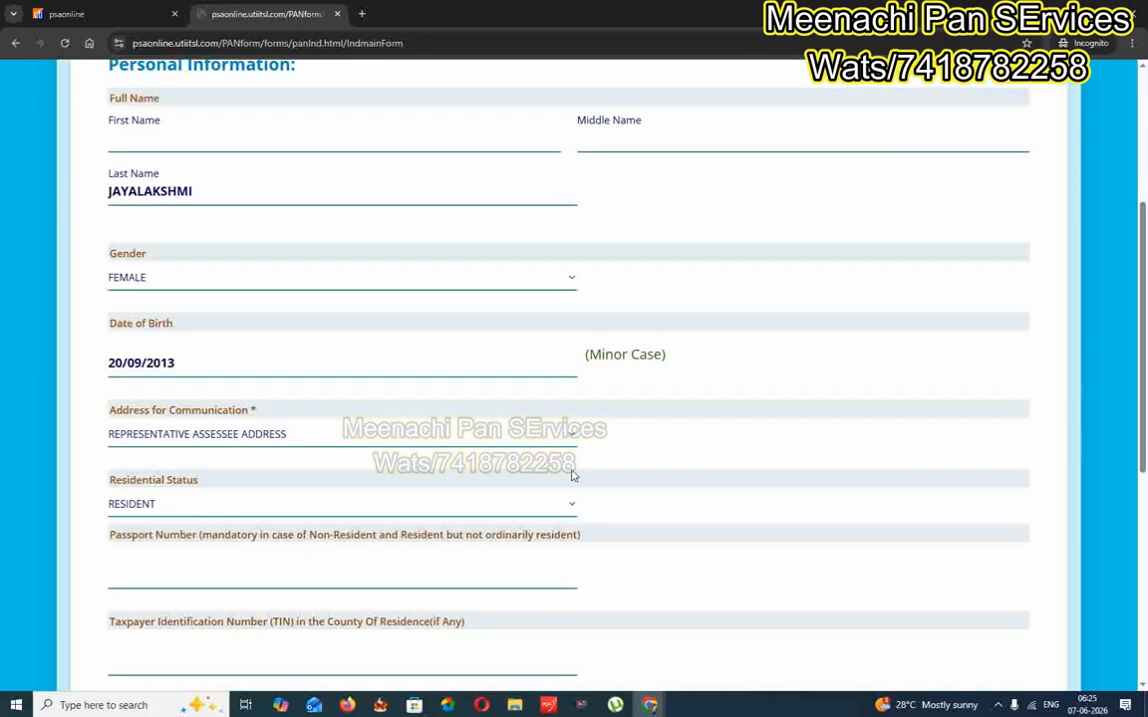
{"action": "scroll", "coordinate": [403, 436], "scroll_direction": "down", "scroll_amount": 1}
{"action": "scroll", "coordinate": [403, 436], "scroll_direction": "down", "scroll_amount": 2}
{"action": "scroll", "coordinate": [379, 440], "scroll_direction": "down", "scroll_amount": 2}
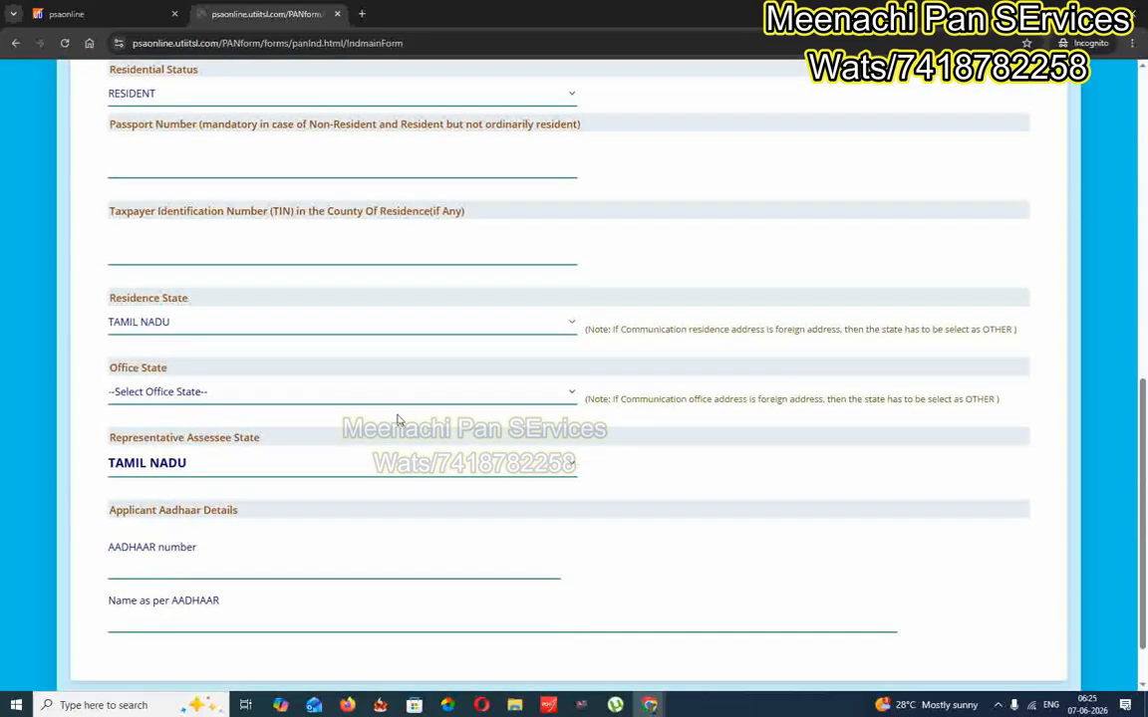
{"action": "scroll", "coordinate": [419, 415], "scroll_direction": "down", "scroll_amount": 1}
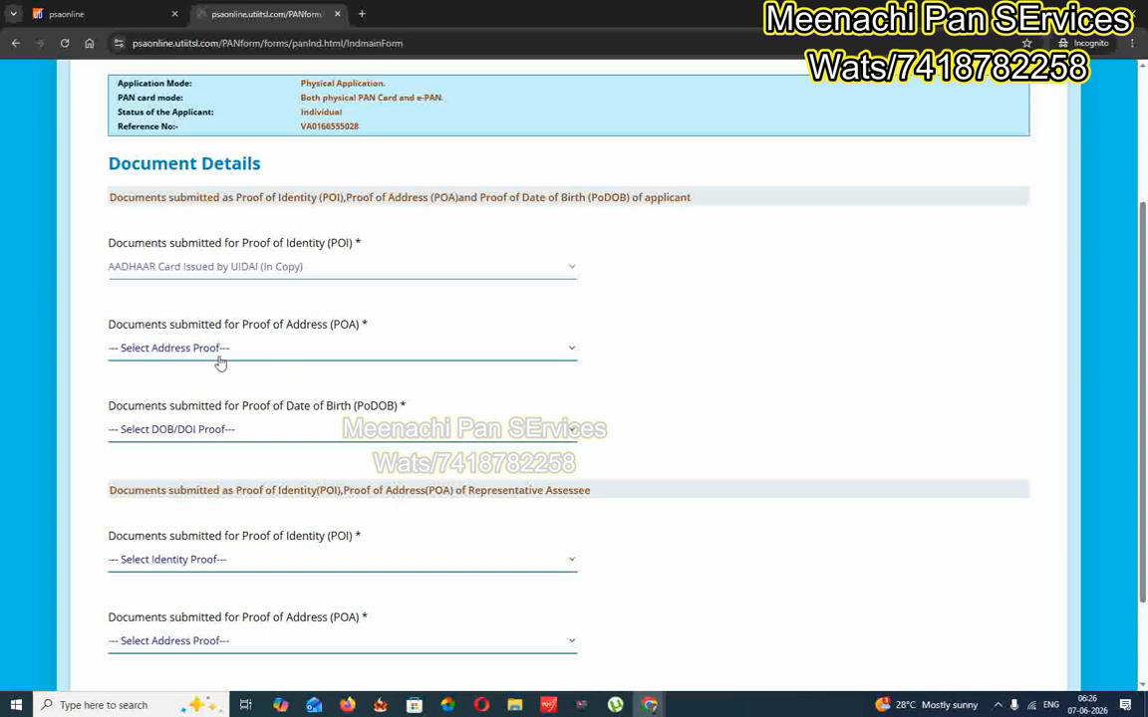
Select AADHAAR as the applicant's address proof and Birth Certificate as date-of-birth proof
{"action": "left_click", "coordinate": [261, 360]}
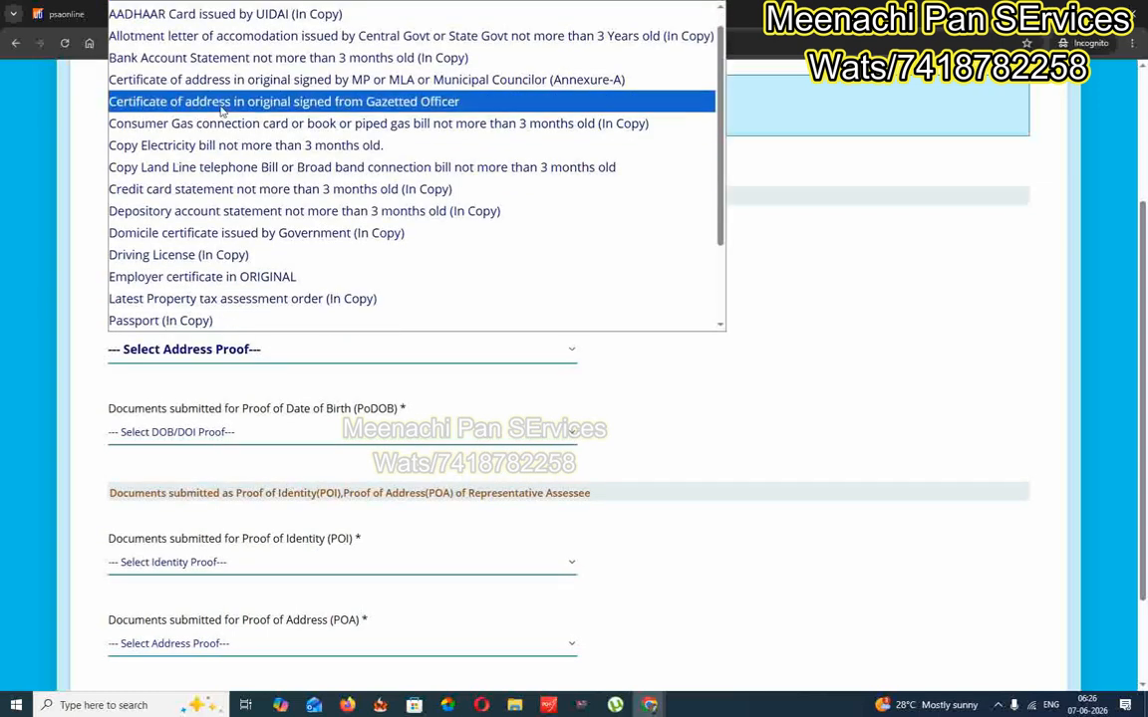
{"action": "left_click", "coordinate": [225, 20]}
{"action": "scroll", "coordinate": [613, 311], "scroll_direction": "down", "scroll_amount": 2}
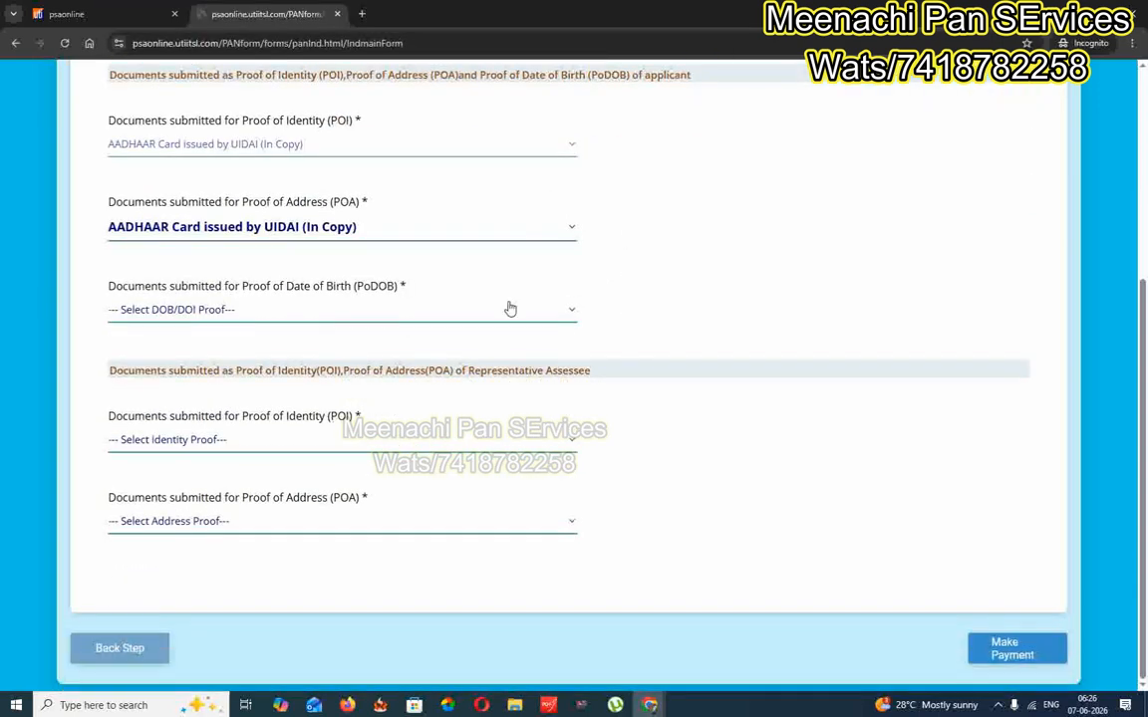
{"action": "left_click", "coordinate": [322, 317]}
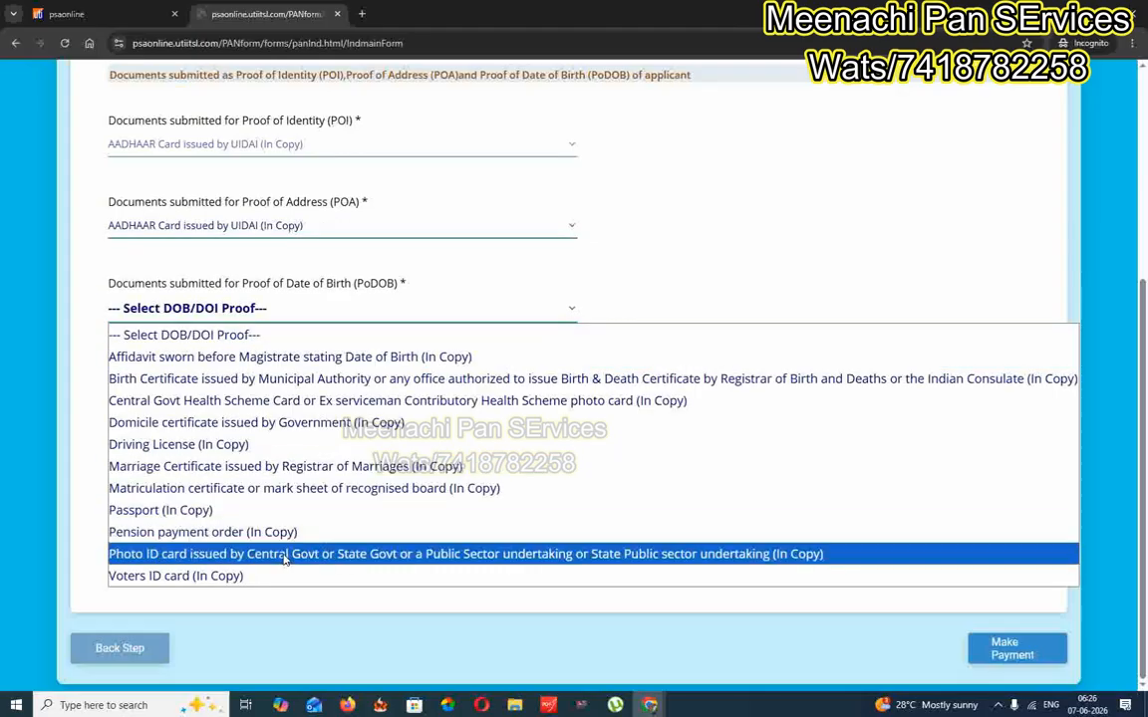
{"action": "left_click", "coordinate": [189, 379]}
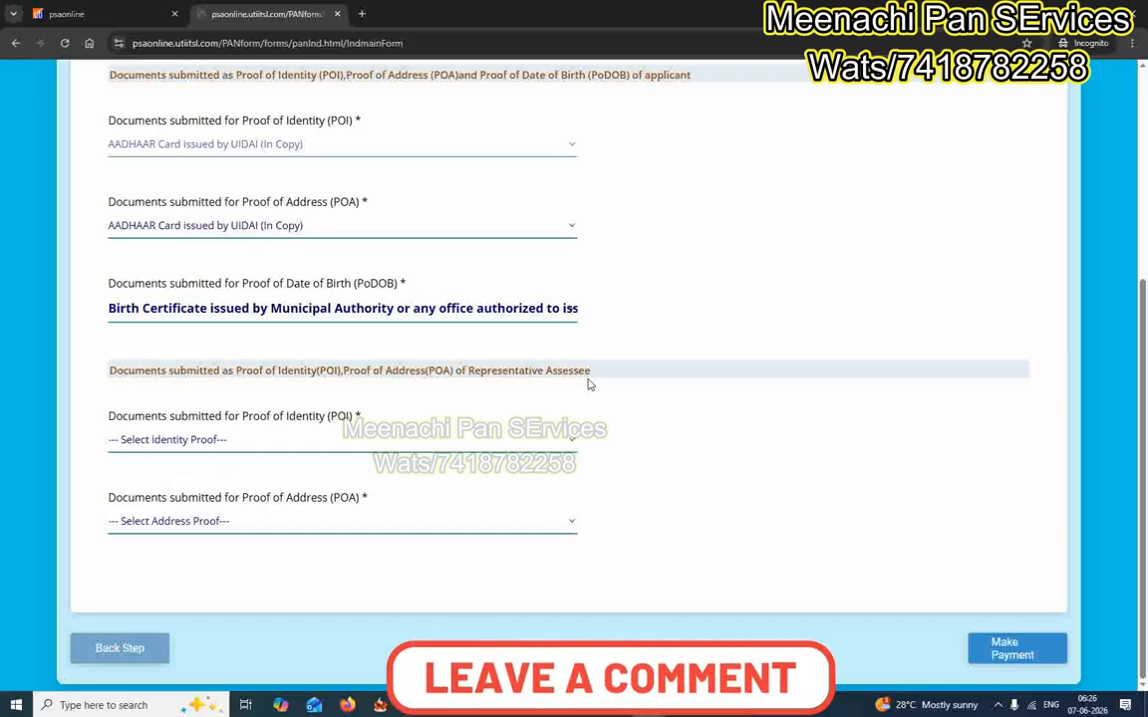
Select AADHAAR for the representative's identity and address proofs, then proceed to Make Payment
{"action": "left_click", "coordinate": [209, 442]}
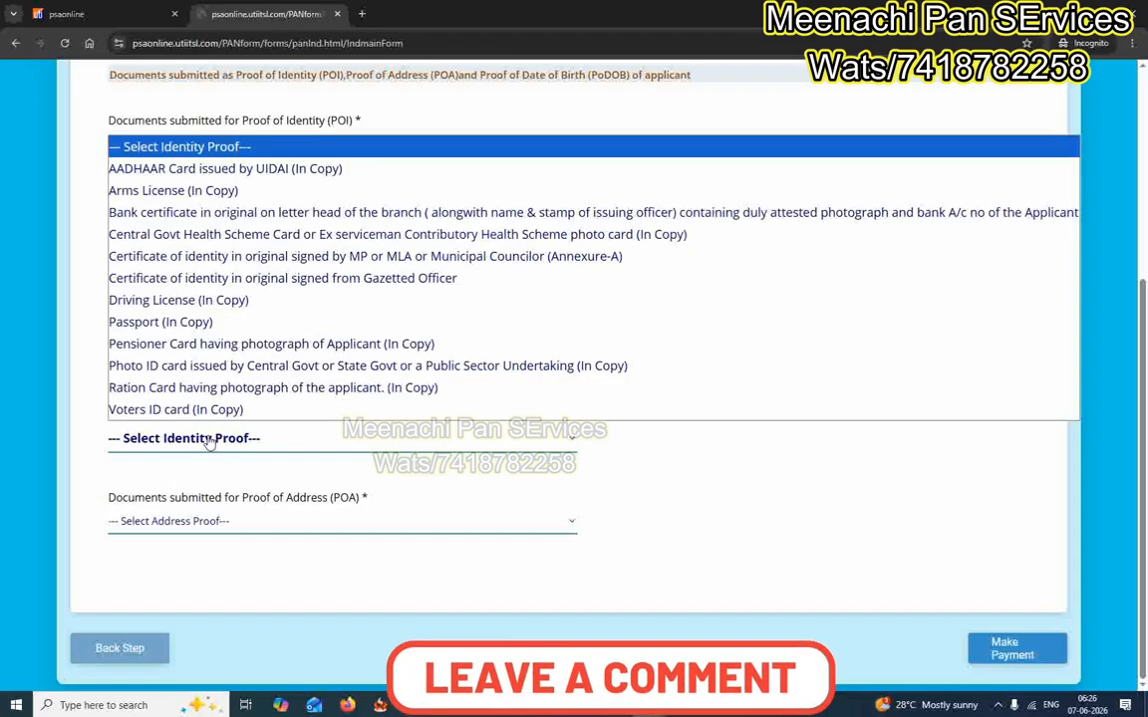
{"action": "left_click", "coordinate": [209, 238]}
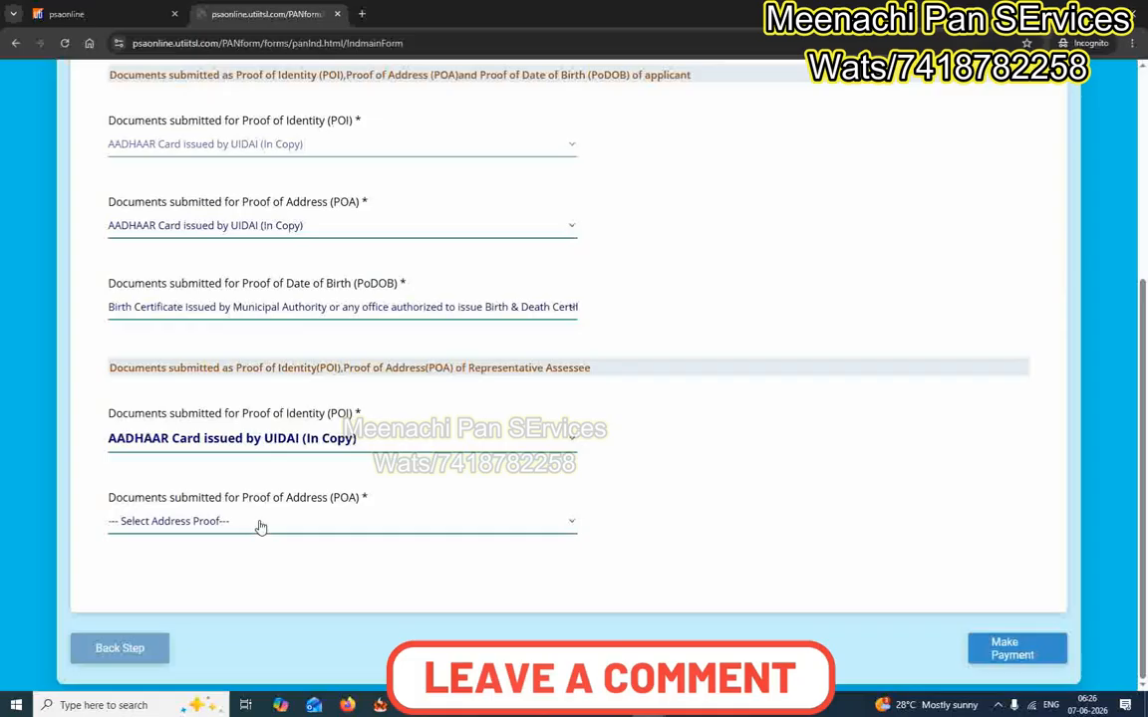
{"action": "left_click", "coordinate": [229, 520]}
{"action": "left_click", "coordinate": [244, 97]}
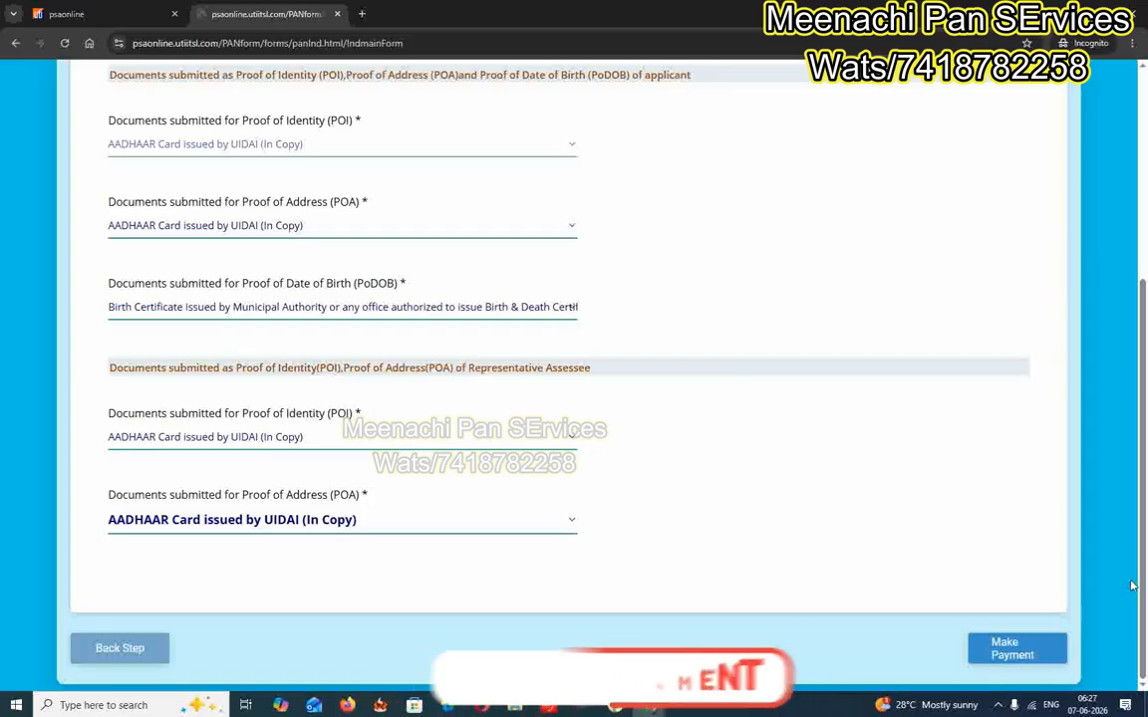
{"action": "left_click", "coordinate": [1016, 653]}
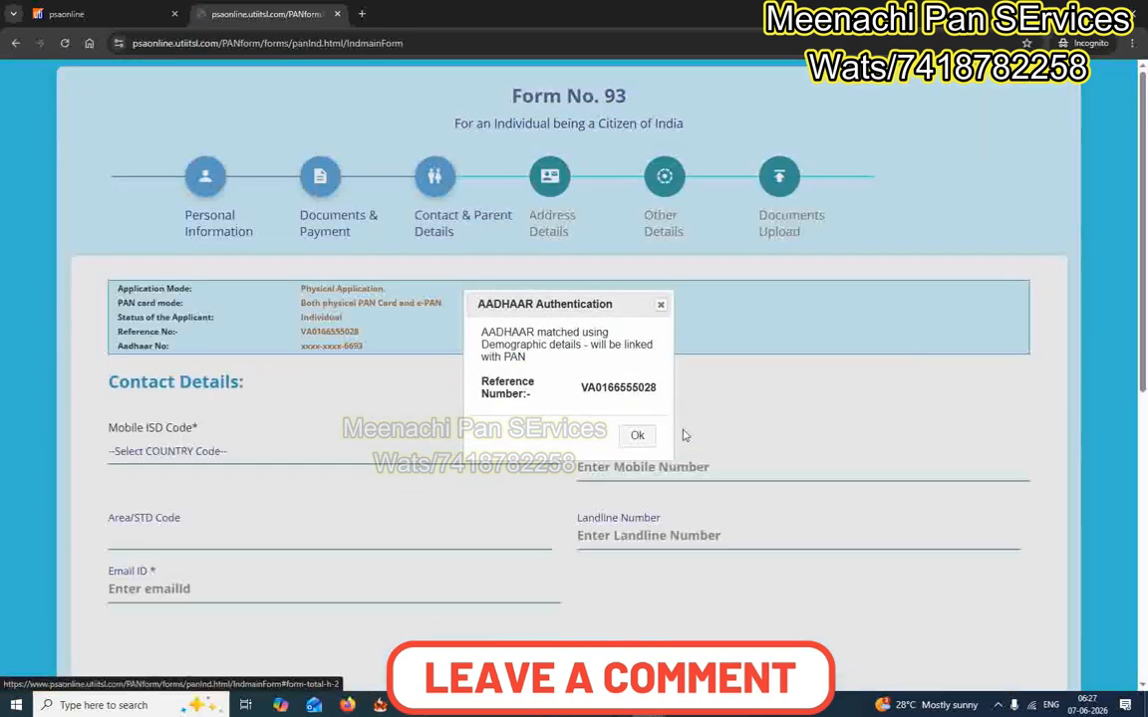
Dismiss the Aadhaar notice, pick INDIA (91) as mobile ISD code, then open a blank browser tab
{"action": "left_click", "coordinate": [638, 437]}
{"action": "scroll", "coordinate": [902, 336], "scroll_direction": "down", "scroll_amount": 2}
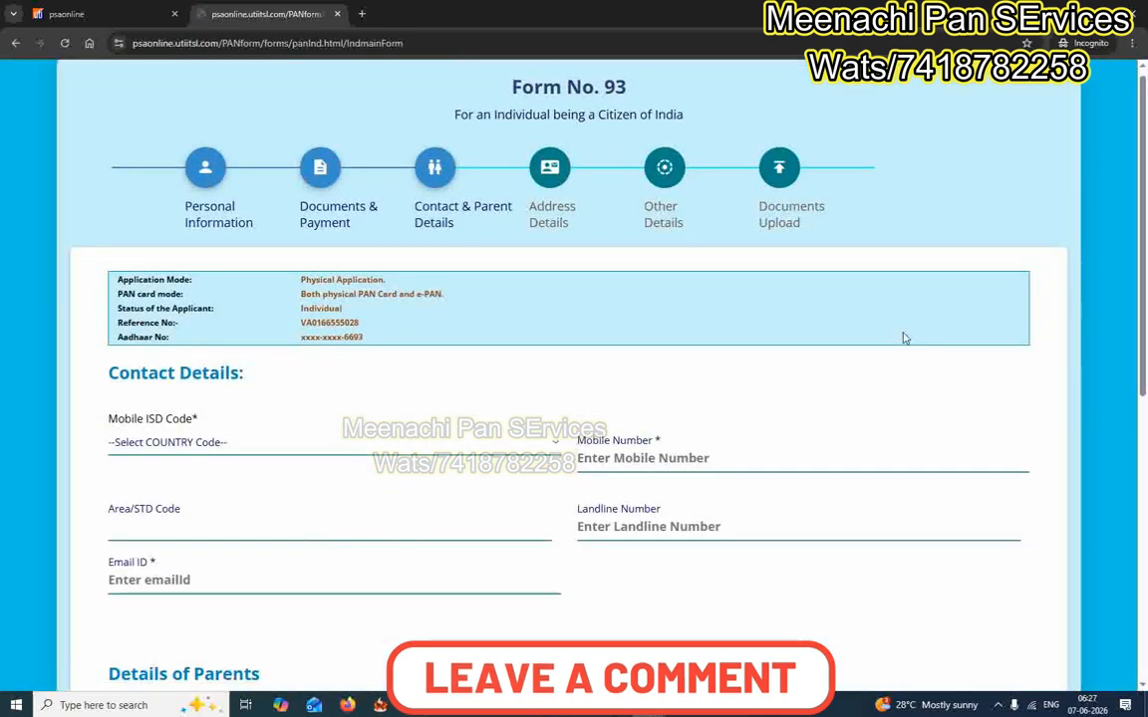
{"action": "left_click", "coordinate": [192, 246]}
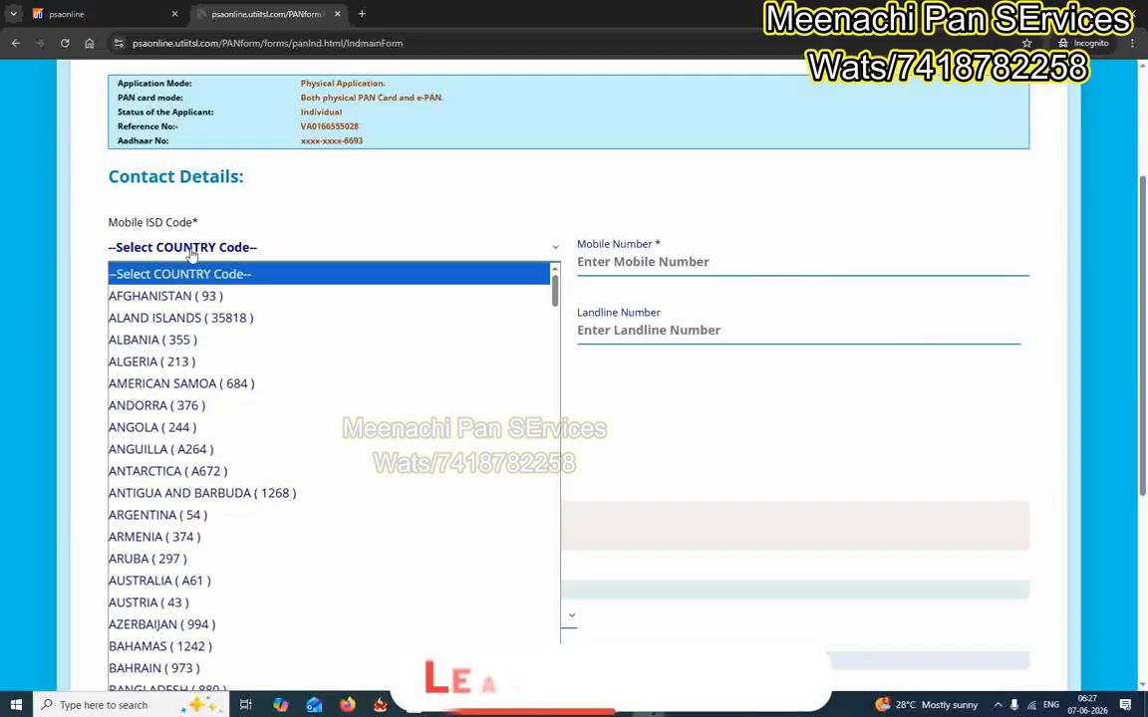
{"action": "type", "text": "in"}
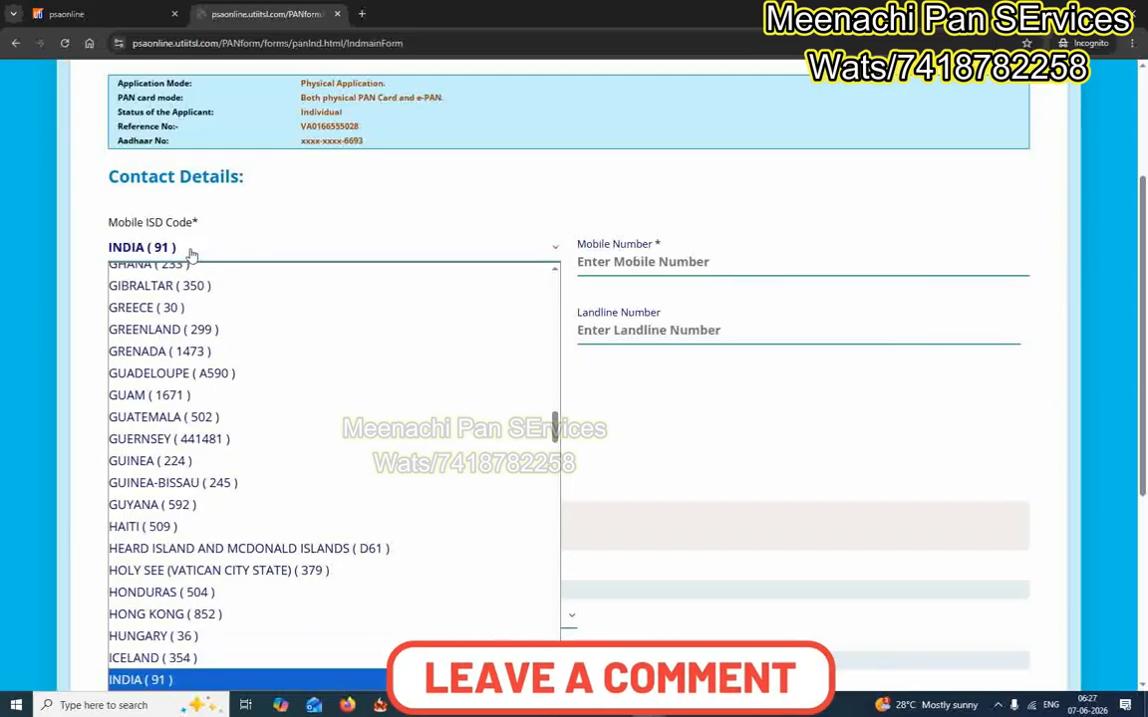
{"action": "key", "text": "Return"}
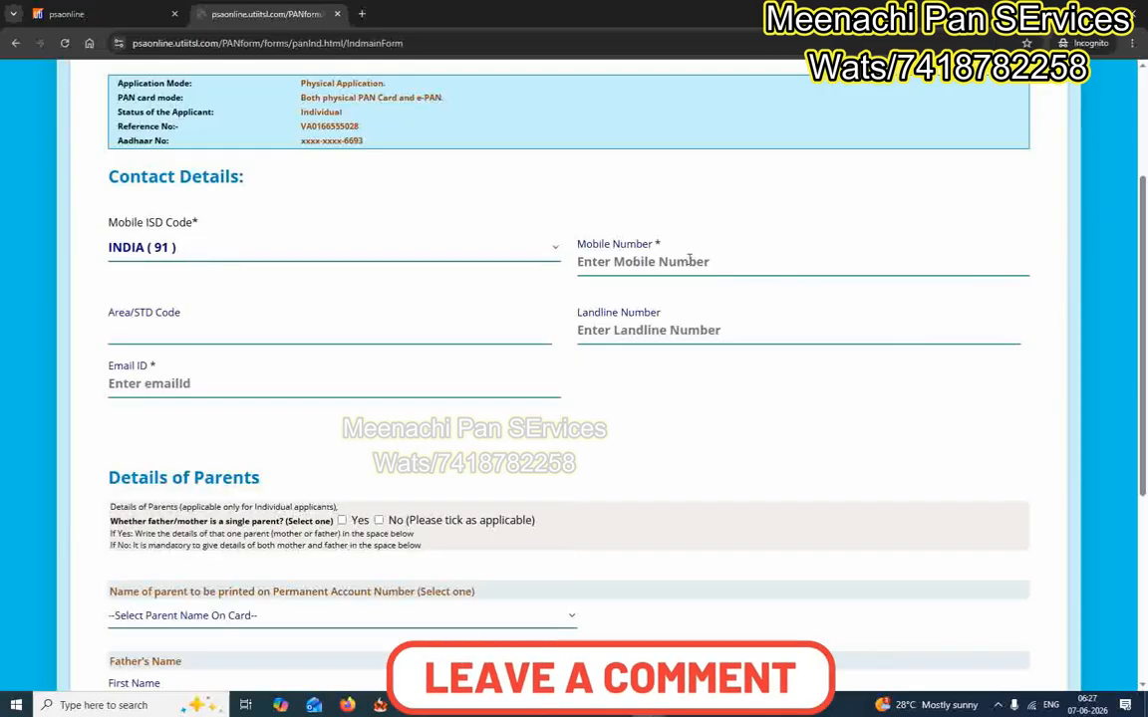
{"action": "left_click", "coordinate": [690, 261]}
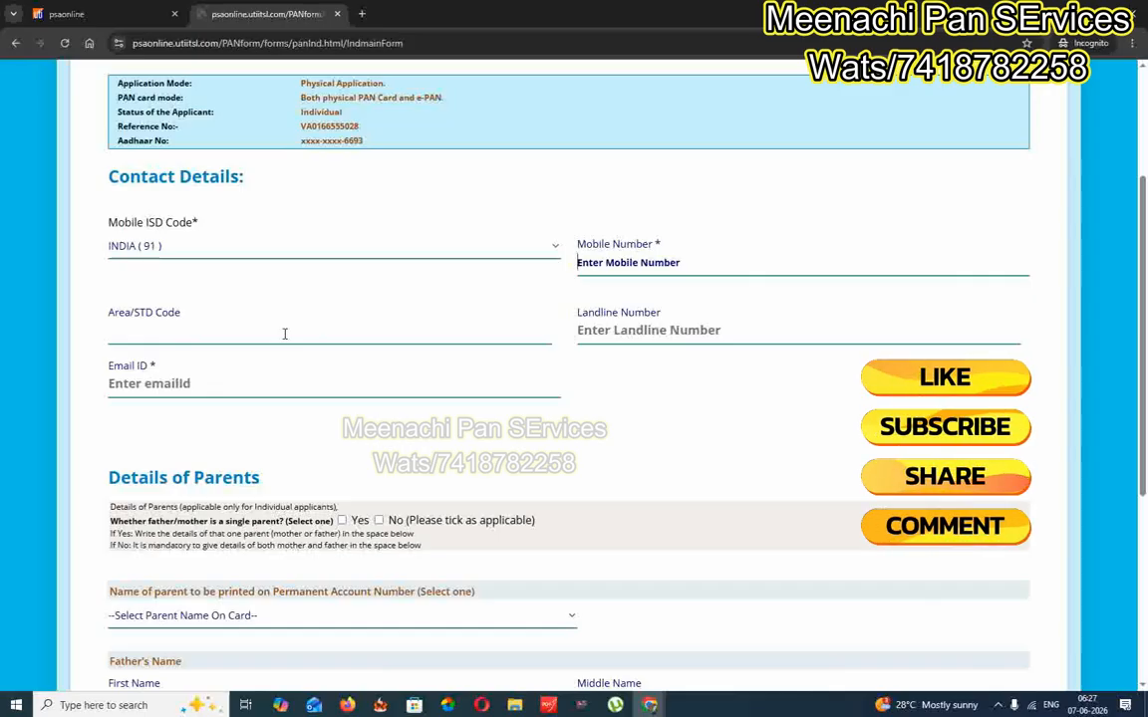
{"action": "left_click", "coordinate": [362, 14]}
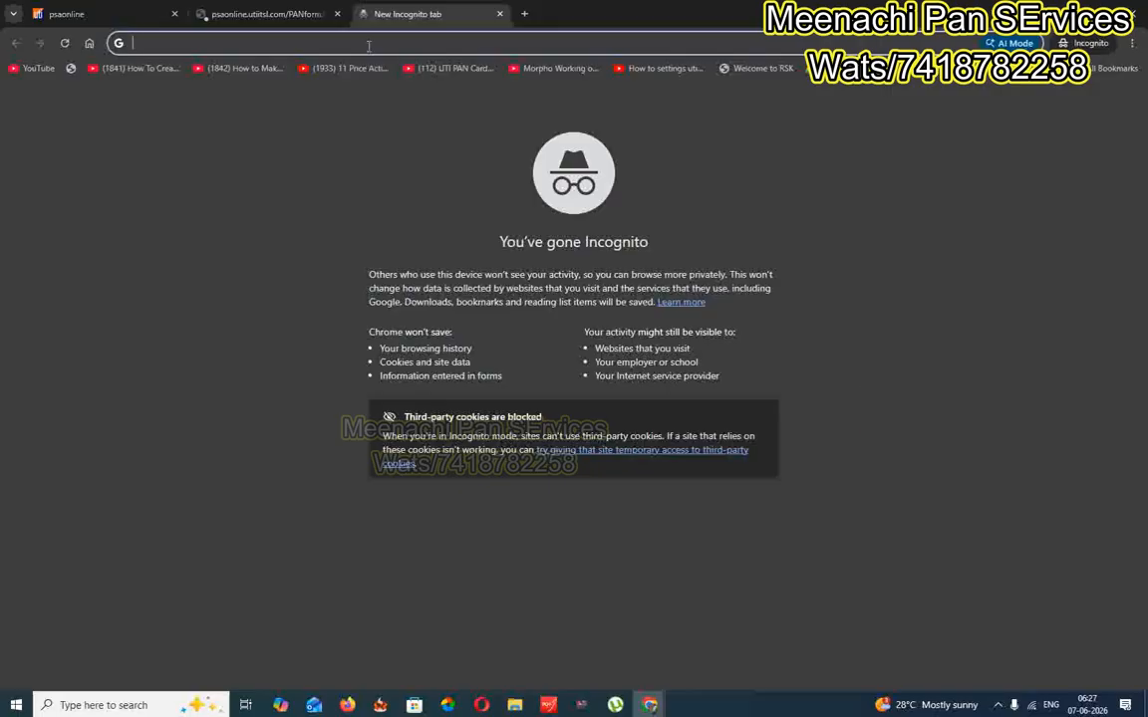
Search 'madurai std code' to find 0452, then replace the query with 'velur std' and search
{"action": "type", "text": "madurai std code"}
{"action": "key", "text": "Return"}
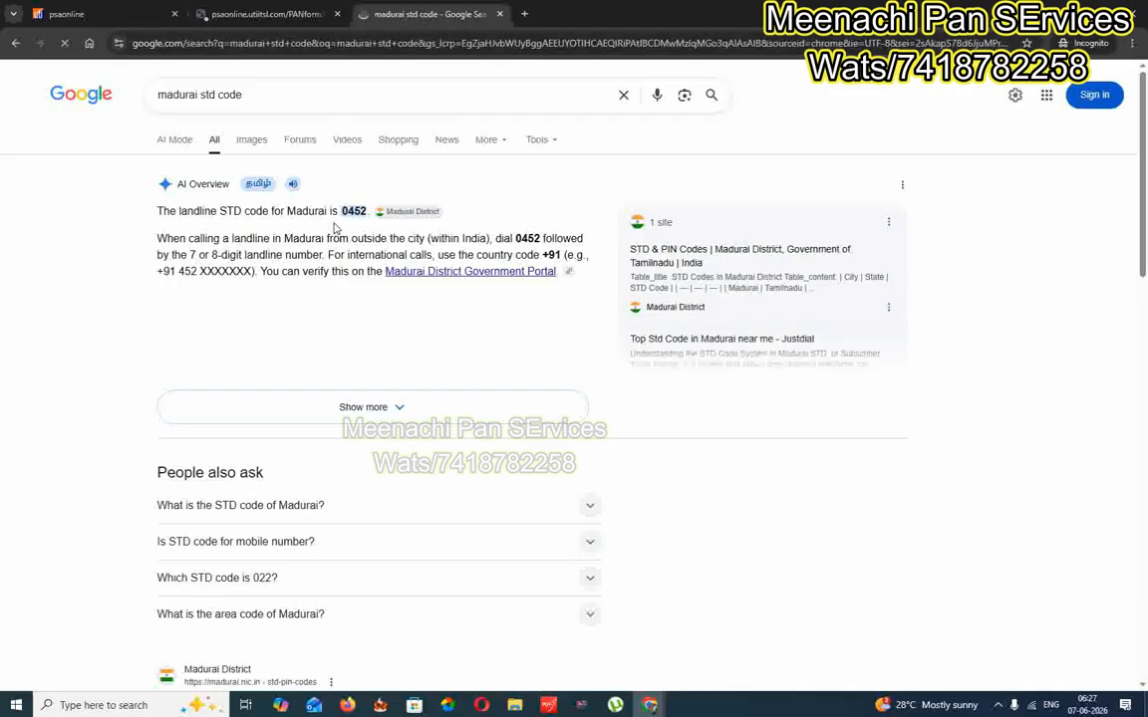
{"action": "left_click_drag", "start_coordinate": [343, 210], "coordinate": [361, 210]}
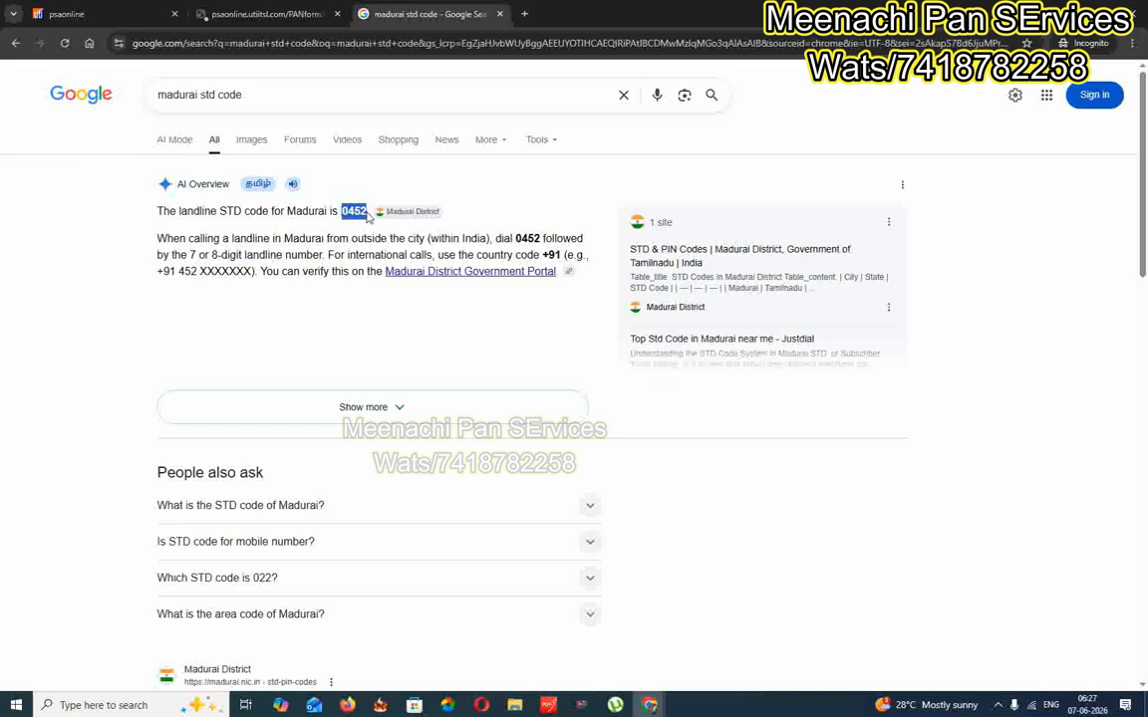
{"action": "left_click_drag", "start_coordinate": [285, 95], "coordinate": [110, 96]}
{"action": "type", "text": "v"}
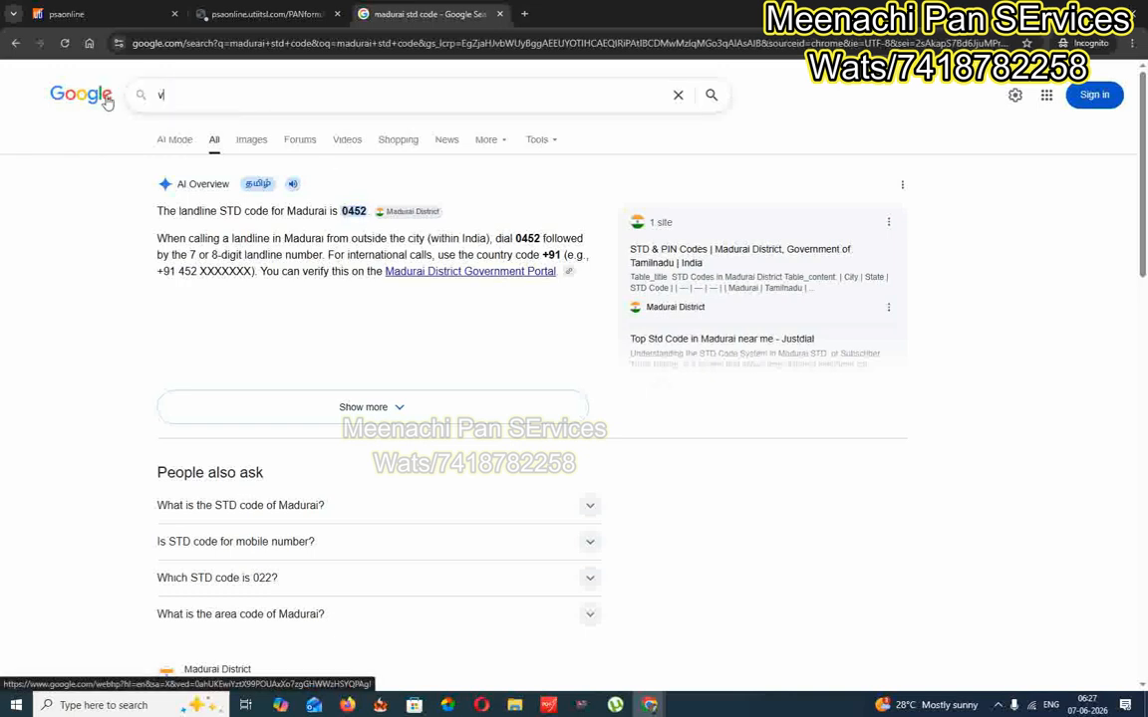
{"action": "type", "text": "elur std"}
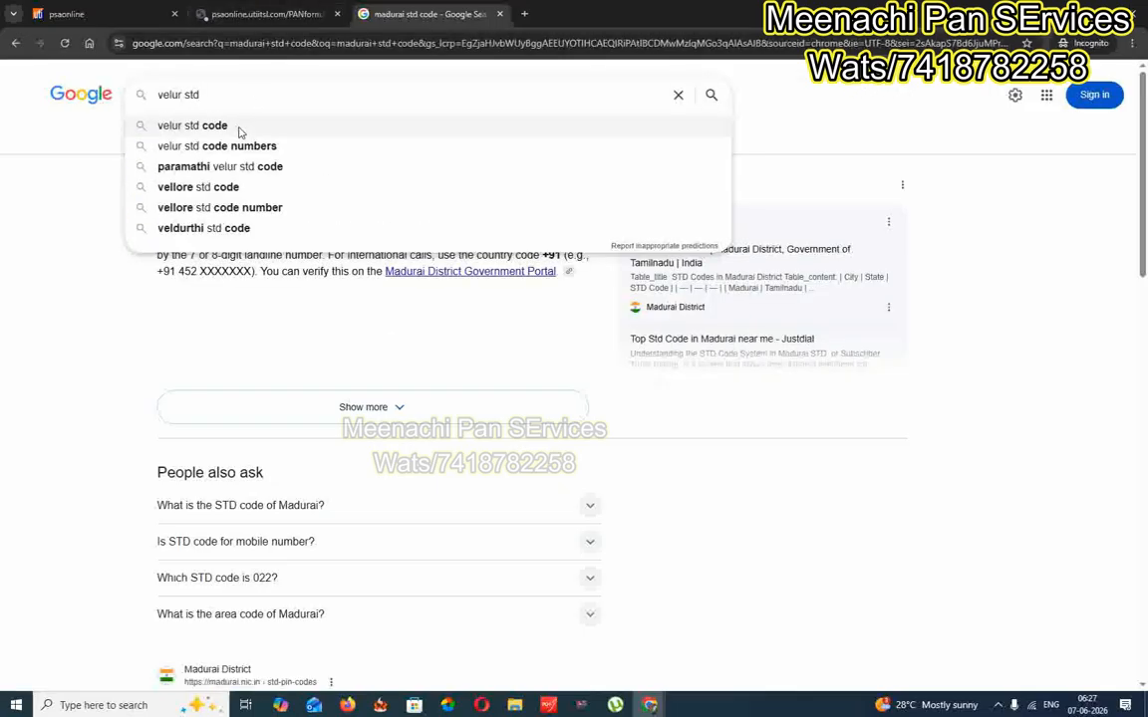
{"action": "left_click", "coordinate": [237, 127]}
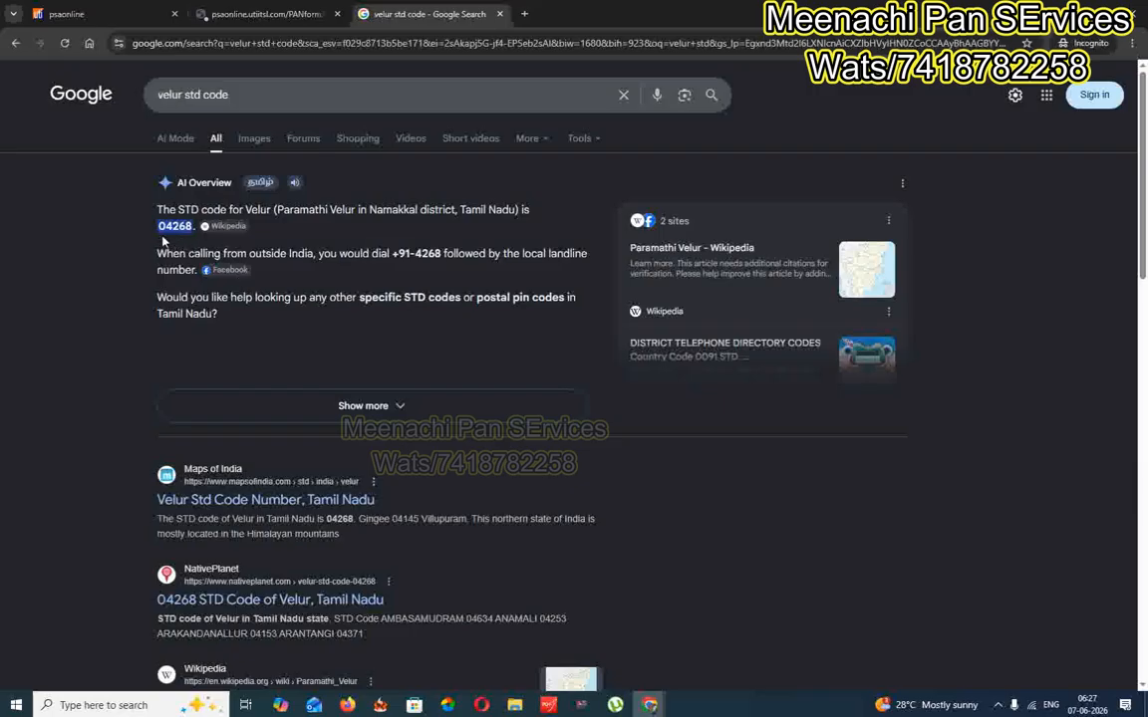
Back on the form, clear the mobile-number warnings and enter 0452 as the Area/STD Code
{"action": "left_click", "coordinate": [267, 14]}
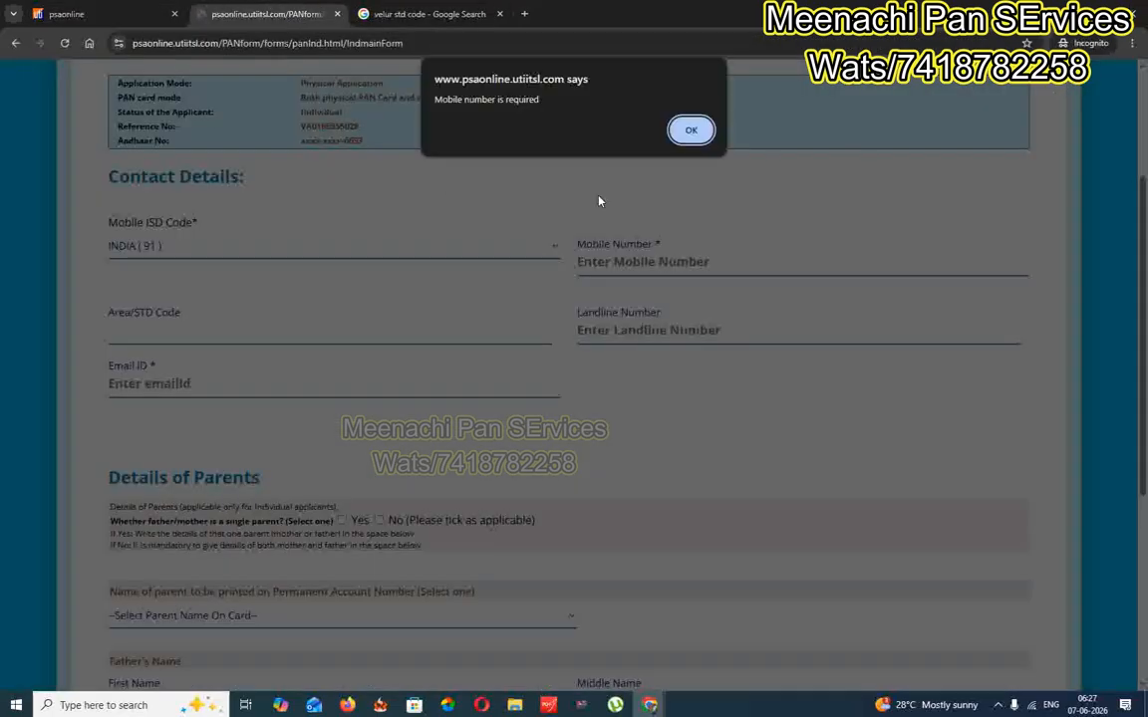
{"action": "left_click", "coordinate": [691, 129]}
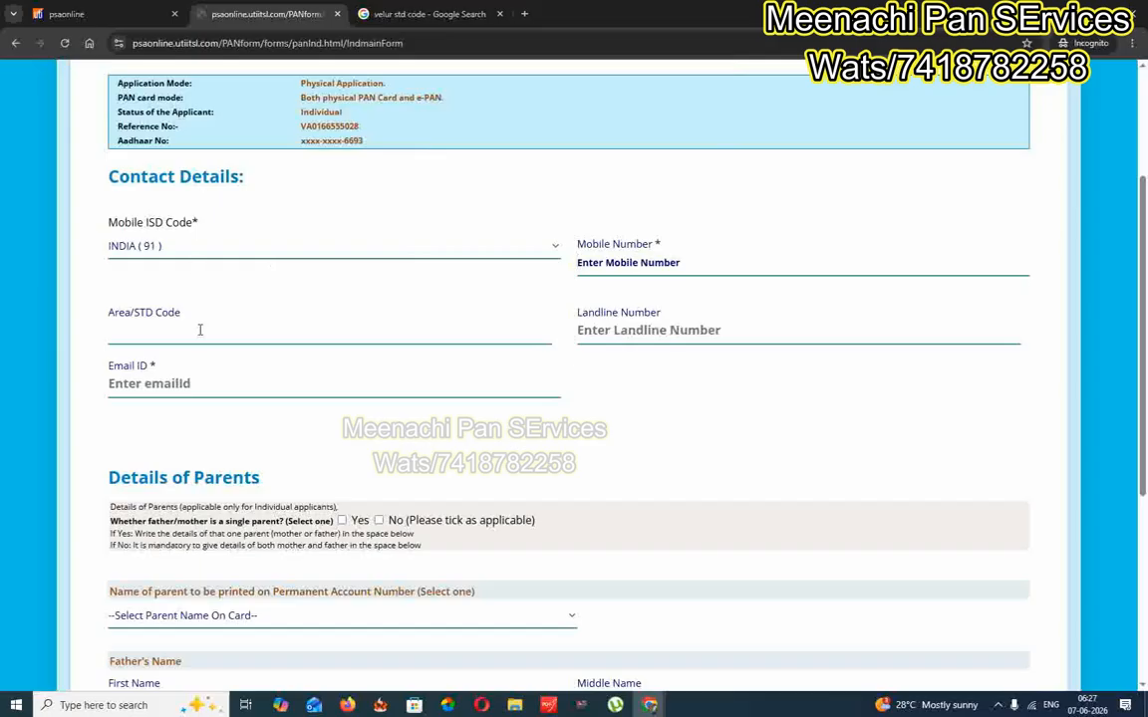
{"action": "left_click", "coordinate": [197, 329]}
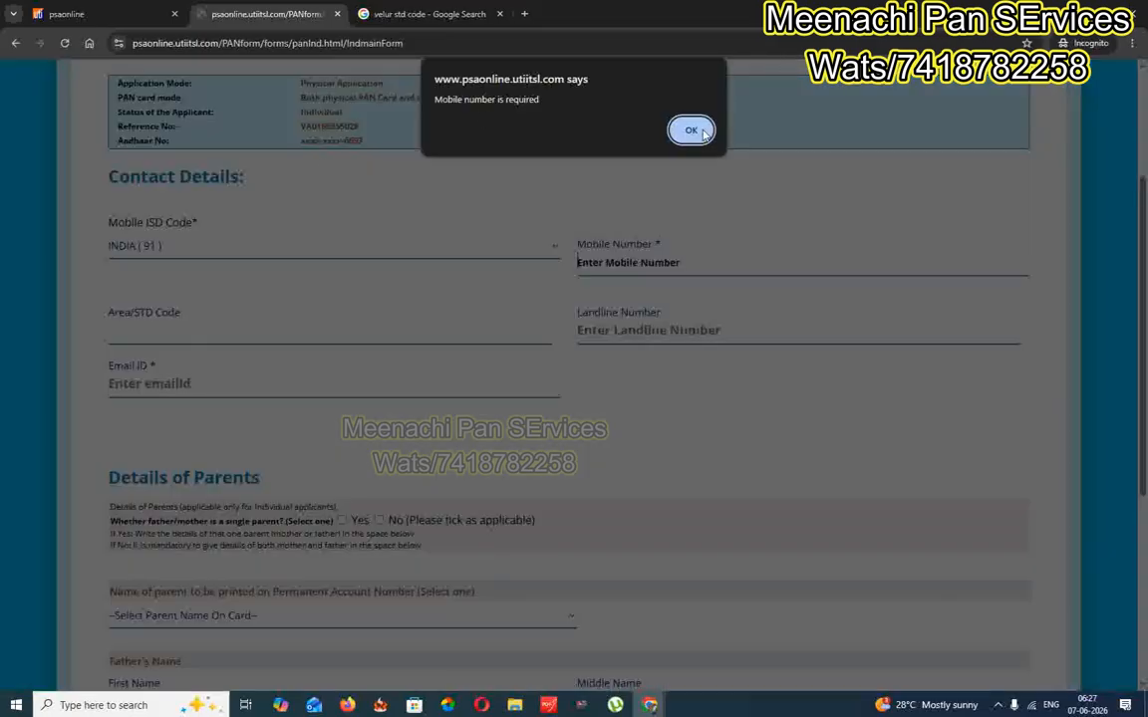
{"action": "key", "text": "Return"}
{"action": "type", "text": "0452"}
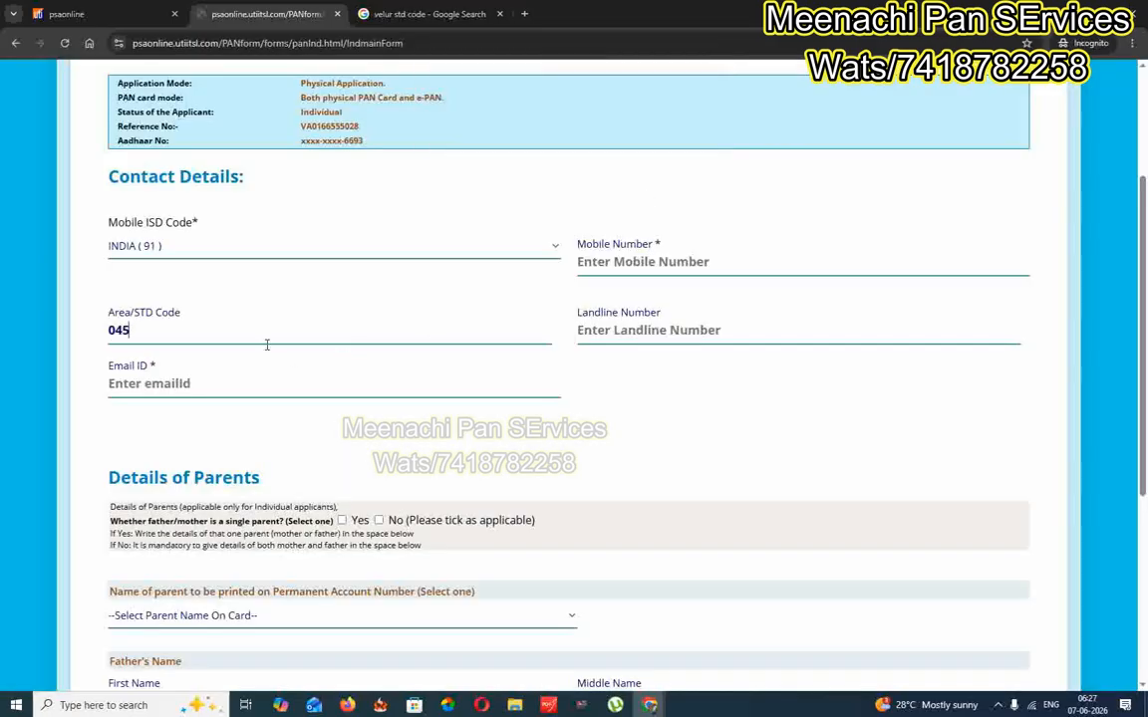
{"action": "left_click", "coordinate": [619, 333]}
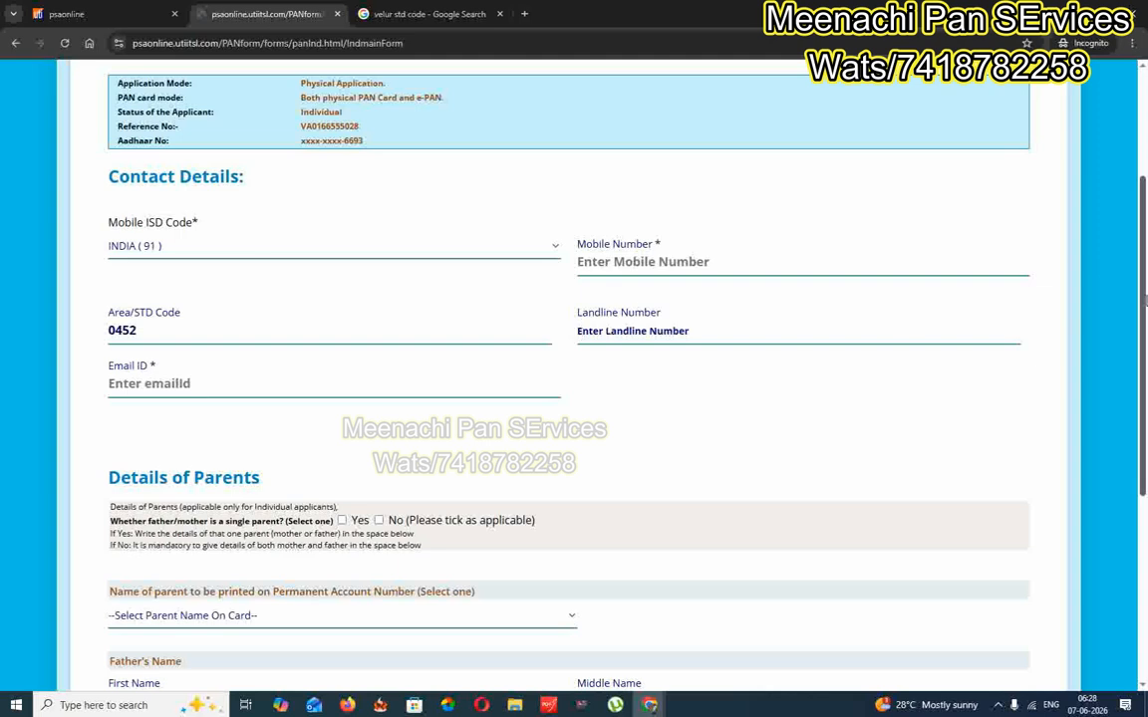
Answer No to the single-parent question and dismiss the invalid email warning
{"action": "scroll", "coordinate": [429, 299], "scroll_direction": "down", "scroll_amount": 3}
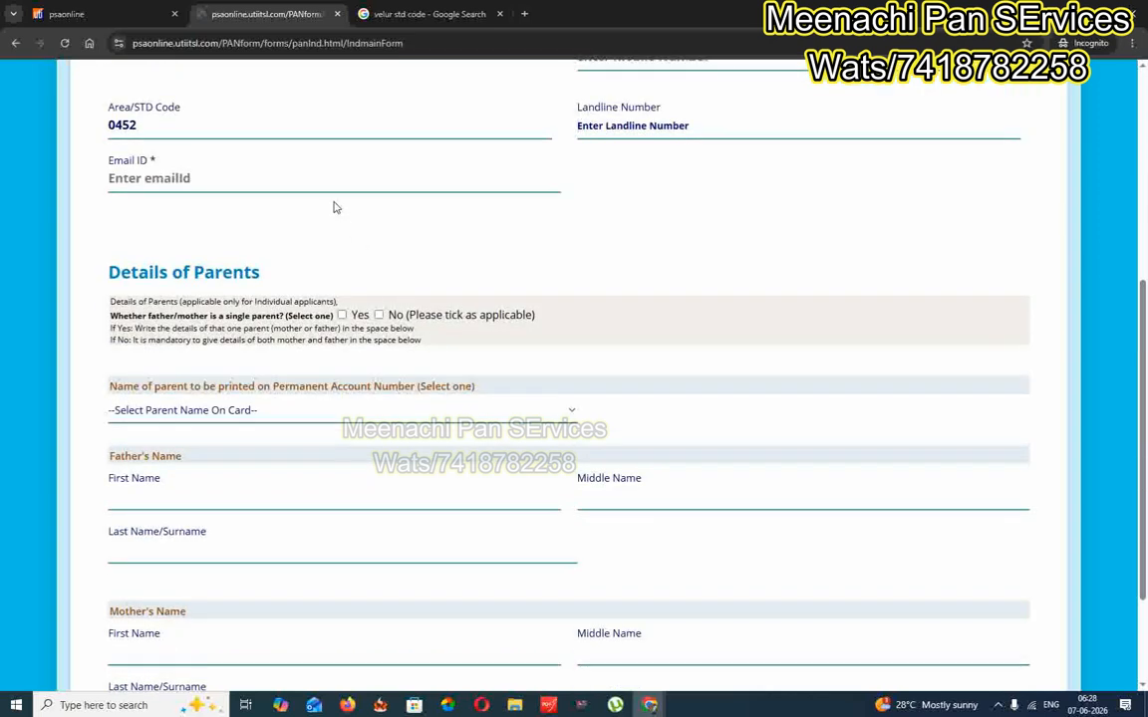
{"action": "left_click", "coordinate": [333, 186]}
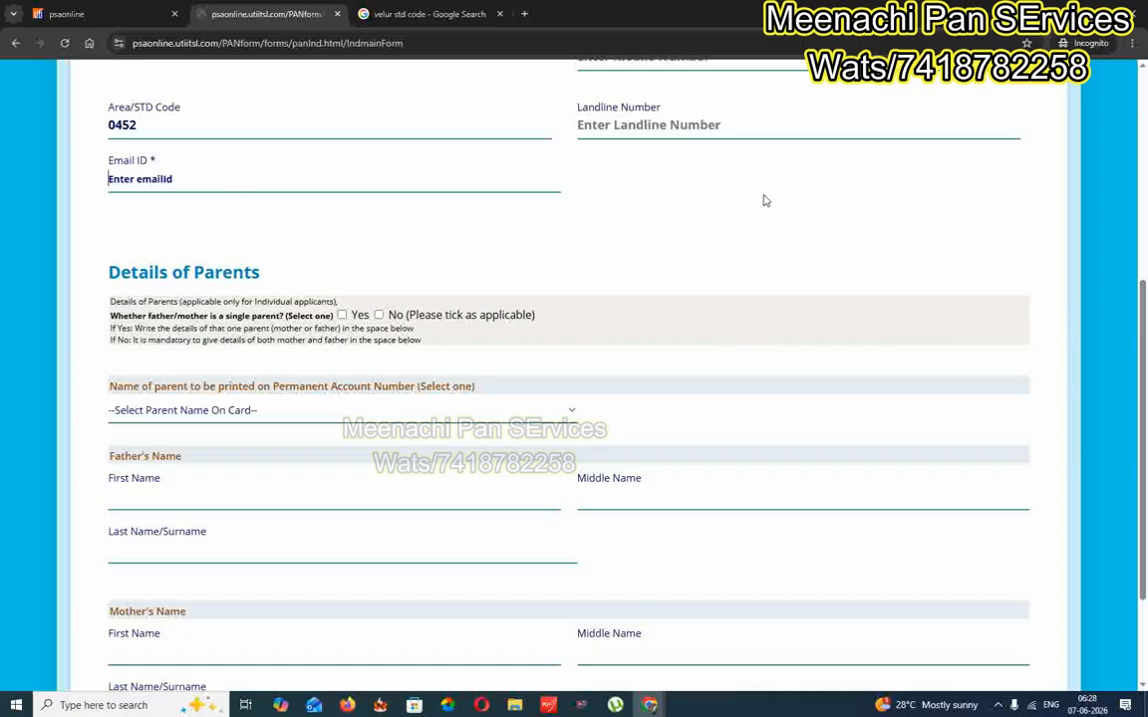
{"action": "scroll", "coordinate": [706, 155], "scroll_direction": "down", "scroll_amount": 1}
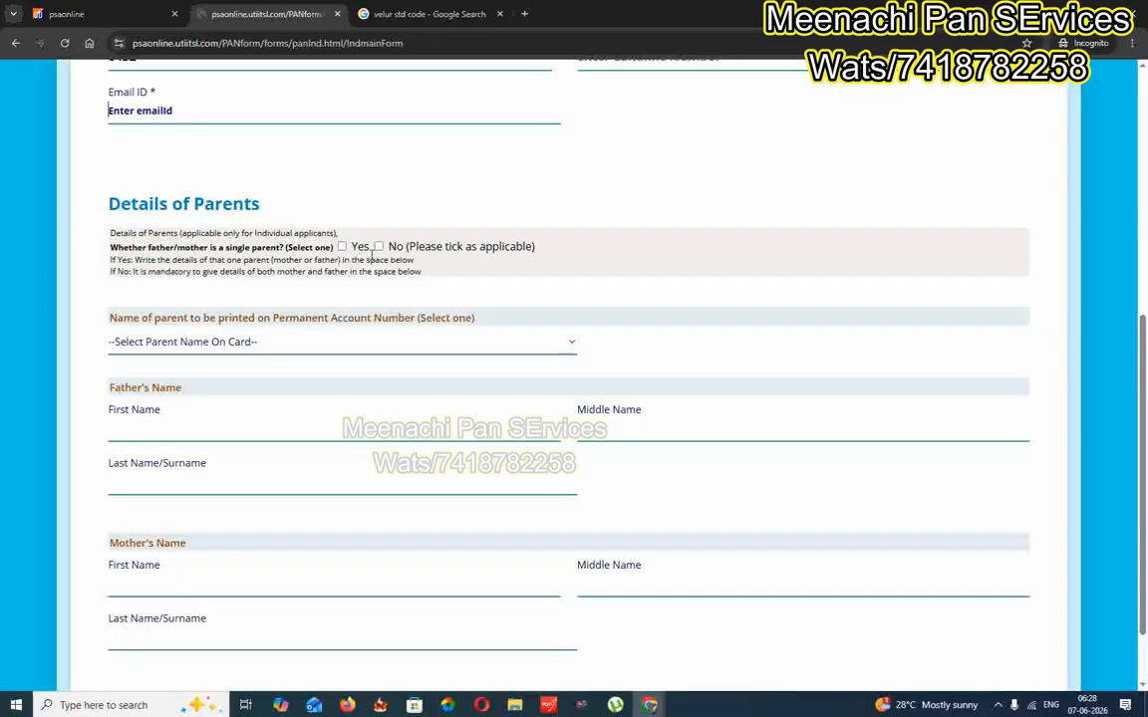
{"action": "left_click", "coordinate": [342, 246]}
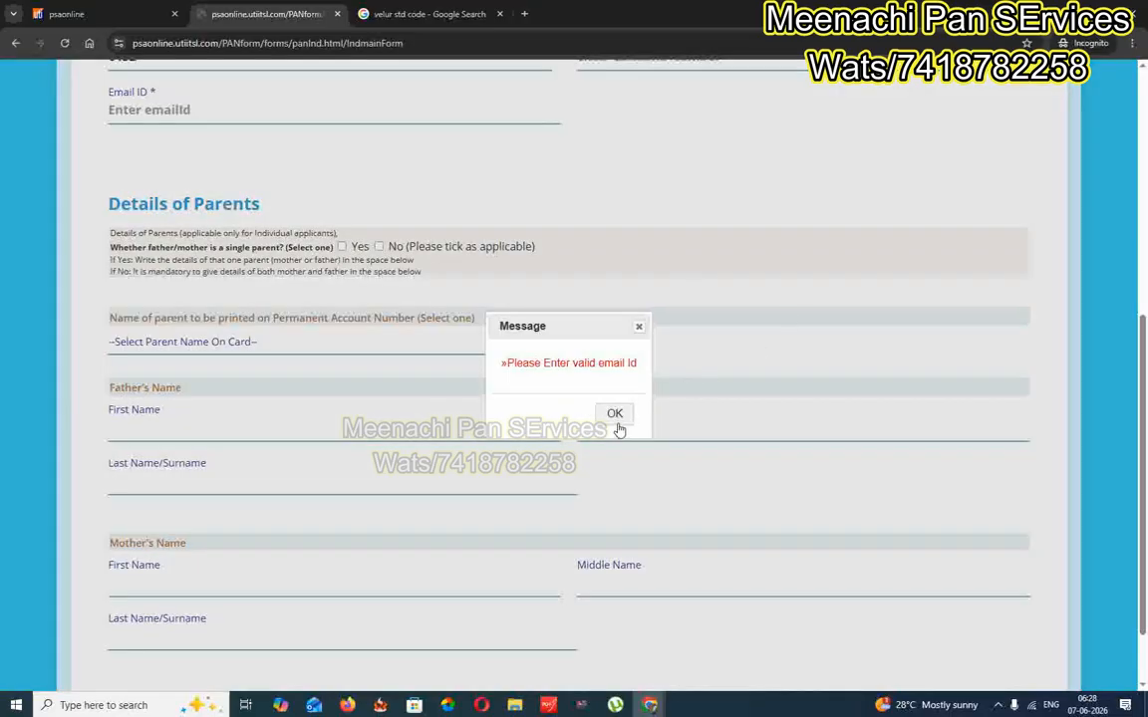
{"action": "left_click", "coordinate": [616, 421]}
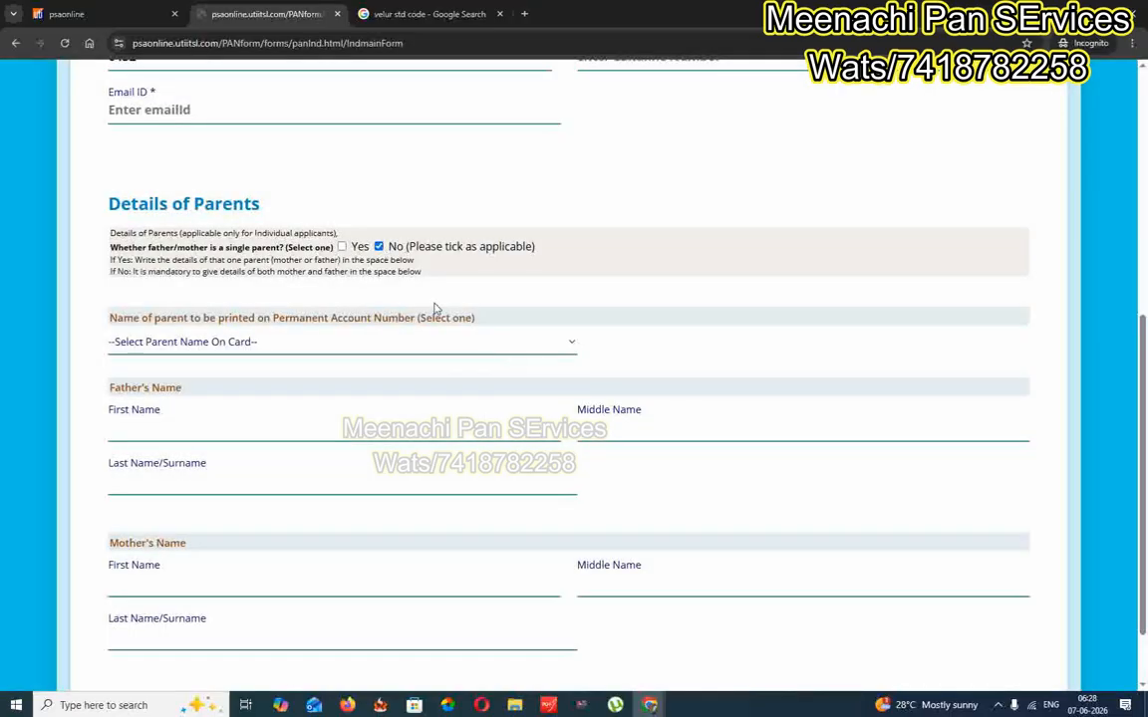
{"action": "scroll", "coordinate": [333, 287], "scroll_direction": "down", "scroll_amount": 2}
Choose FATHER'S NAME to be printed on the card and go to the father's surname field
{"action": "left_click", "coordinate": [306, 259]}
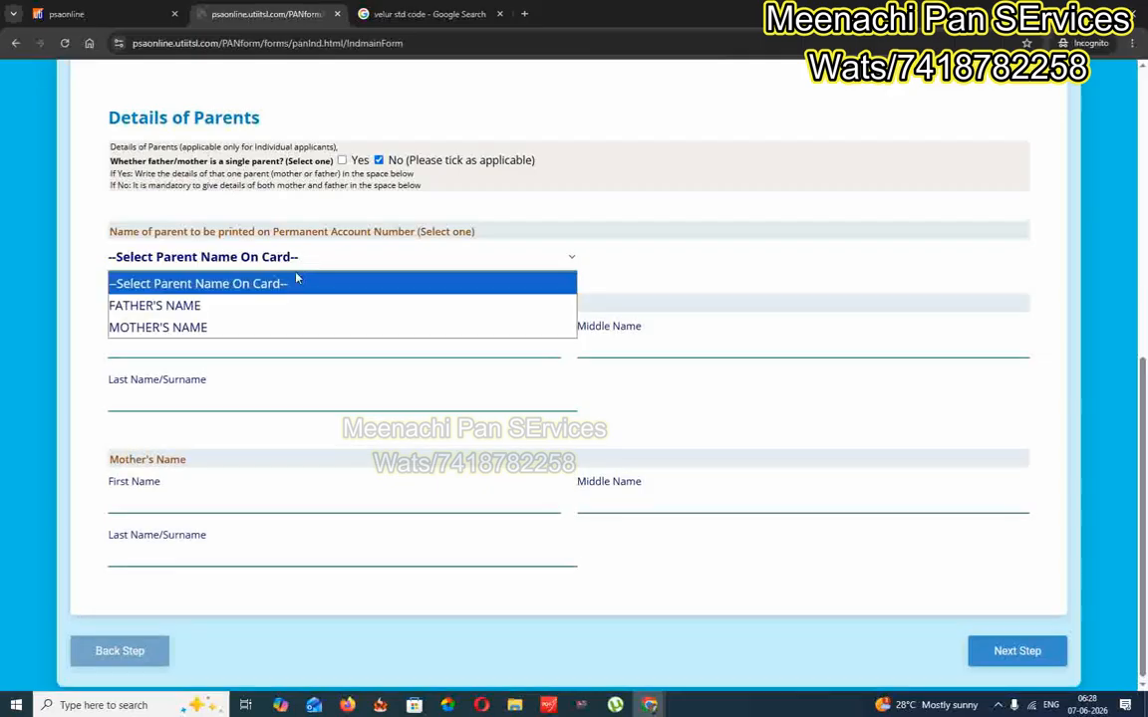
{"action": "left_click", "coordinate": [266, 305]}
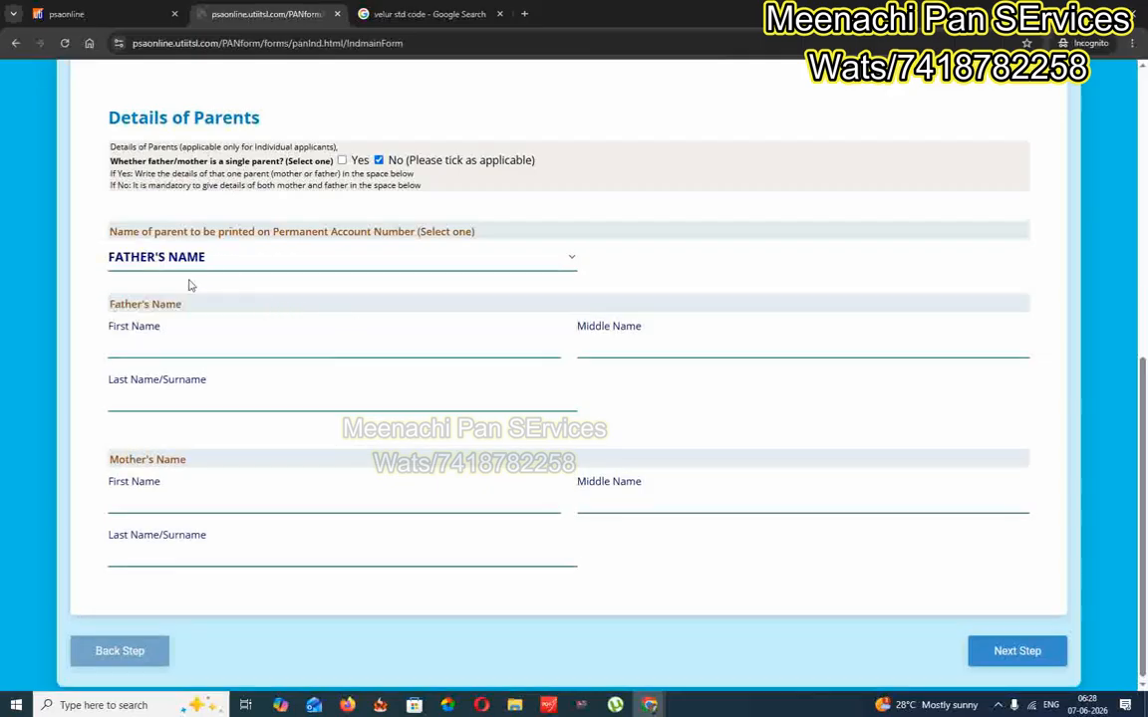
{"action": "scroll", "coordinate": [194, 397], "scroll_direction": "down", "scroll_amount": 1}
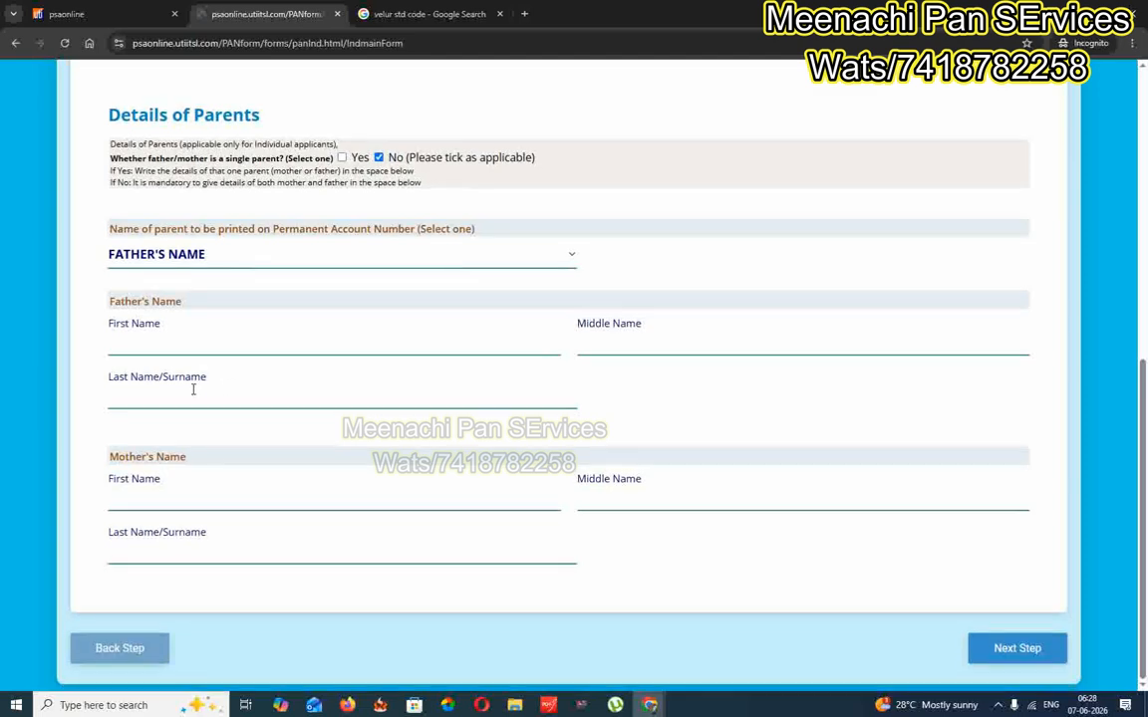
{"action": "left_click", "coordinate": [193, 401]}
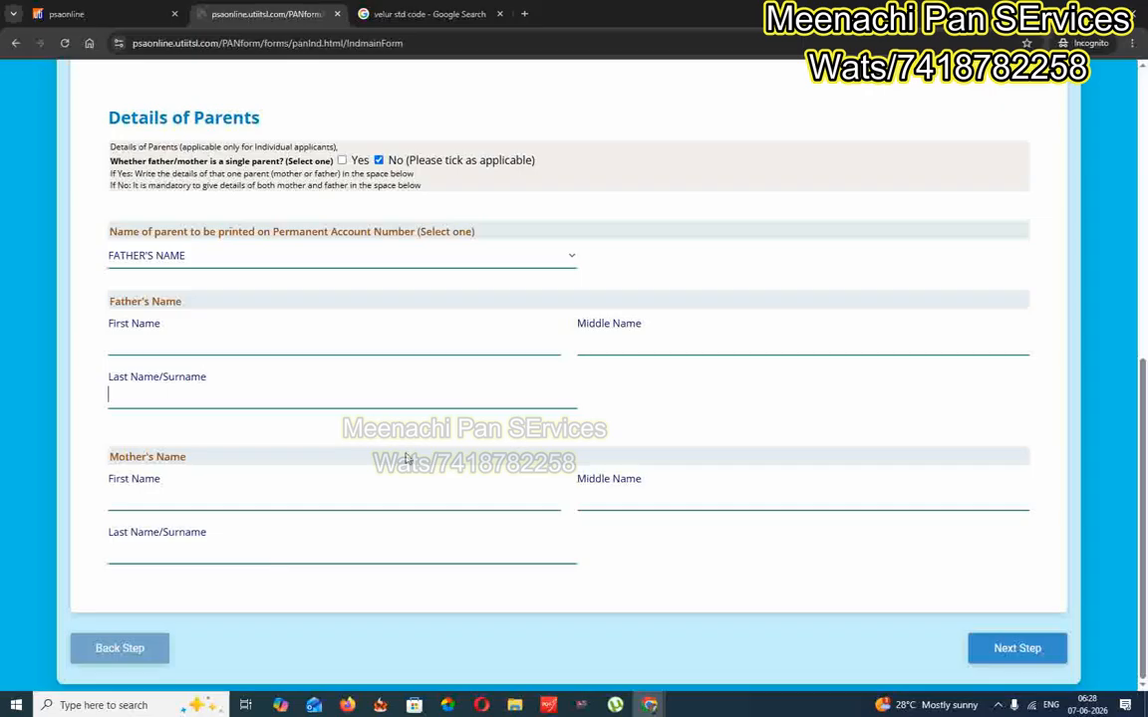
{"action": "scroll", "coordinate": [624, 466], "scroll_direction": "up", "scroll_amount": 7}
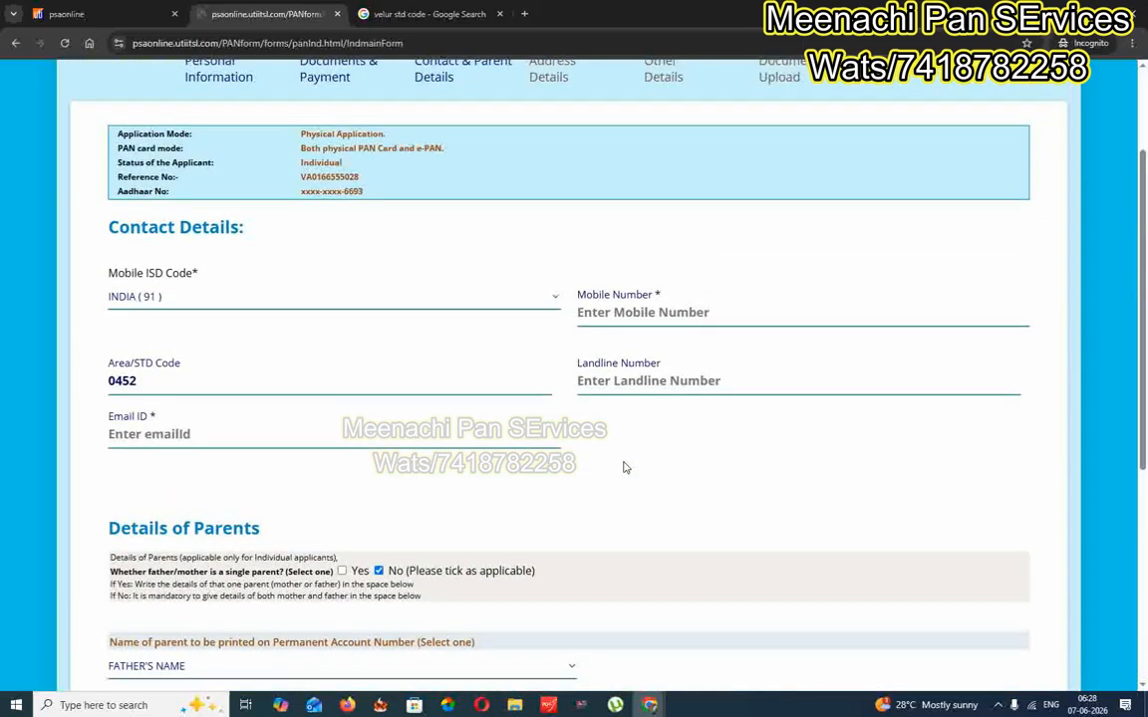
{"action": "scroll", "coordinate": [626, 463], "scroll_direction": "down", "scroll_amount": 3}
{"action": "scroll", "coordinate": [626, 461], "scroll_direction": "down", "scroll_amount": 2}
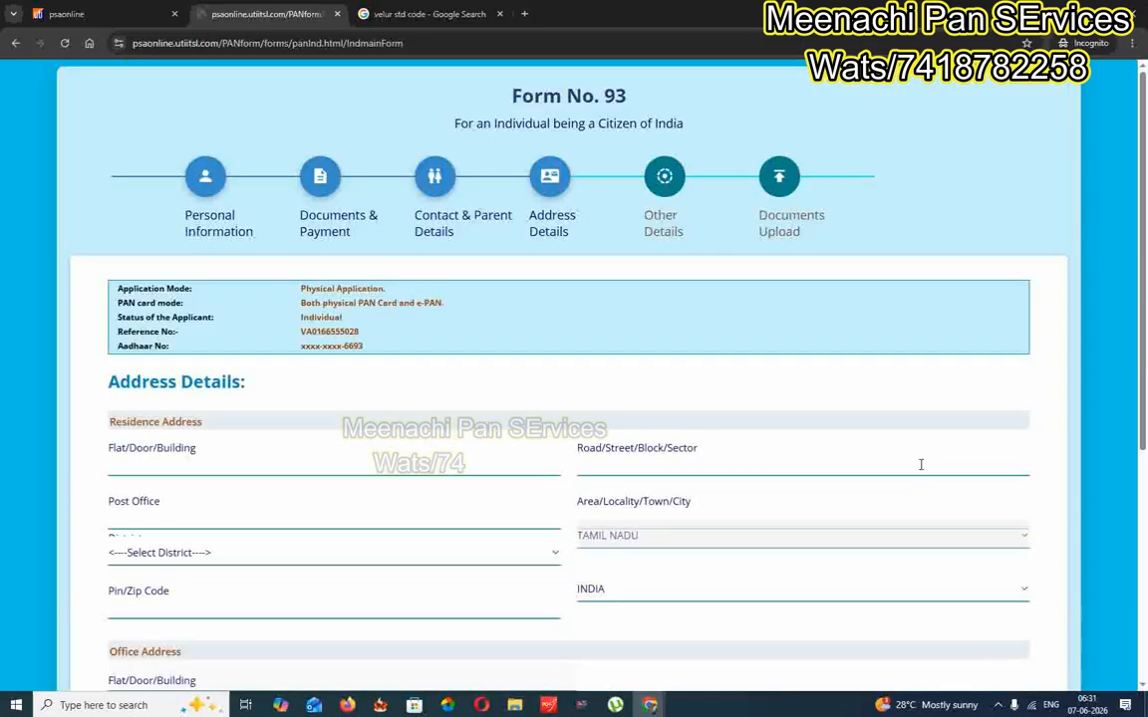
{"action": "scroll", "coordinate": [917, 466], "scroll_direction": "down", "scroll_amount": 2}
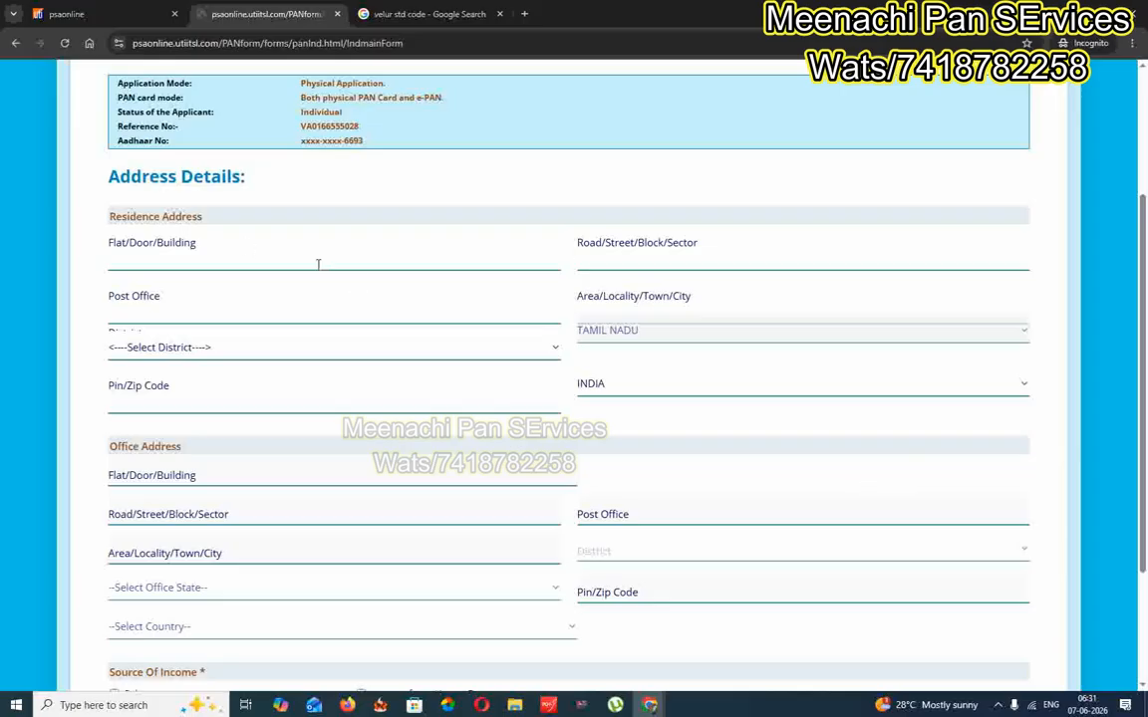
Tick No Income as the applicant's source of income and acknowledge the notice
{"action": "scroll", "coordinate": [573, 264], "scroll_direction": "down", "scroll_amount": 2}
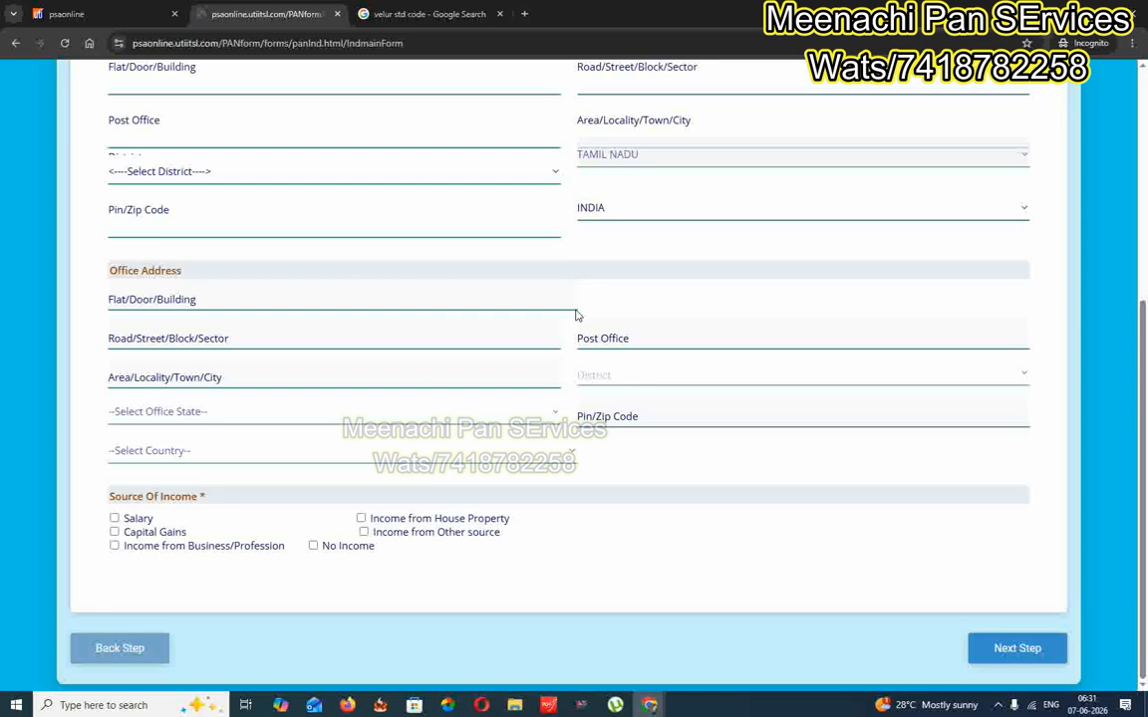
{"action": "left_click", "coordinate": [313, 546]}
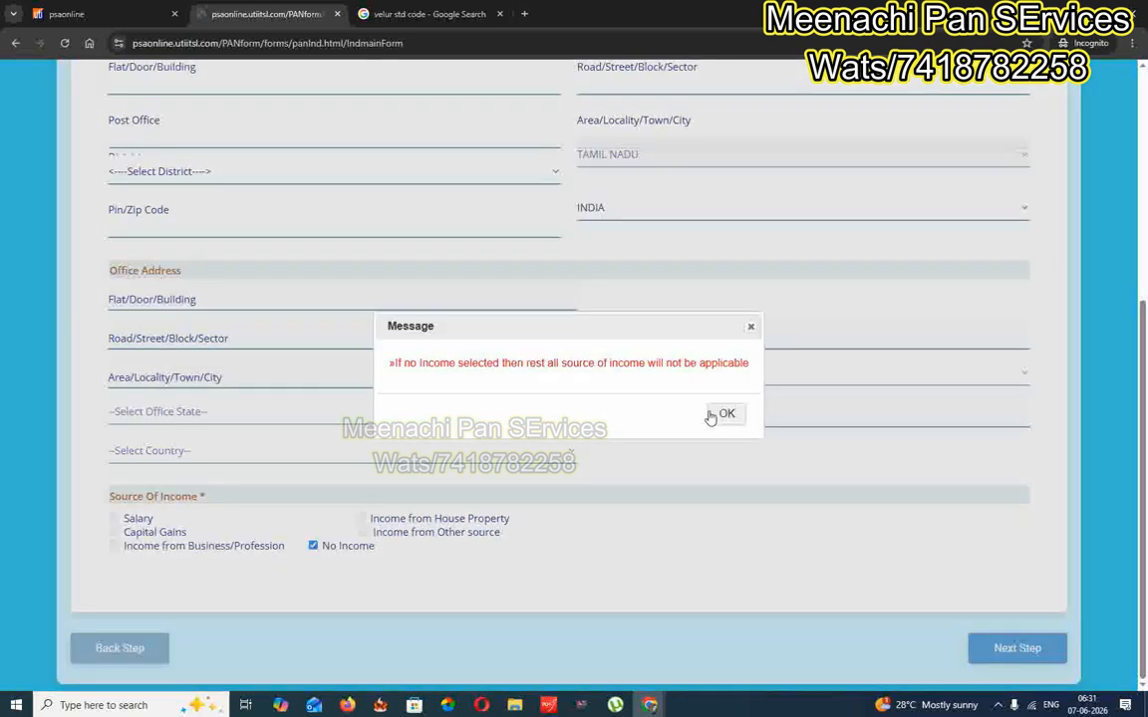
{"action": "left_click", "coordinate": [716, 415]}
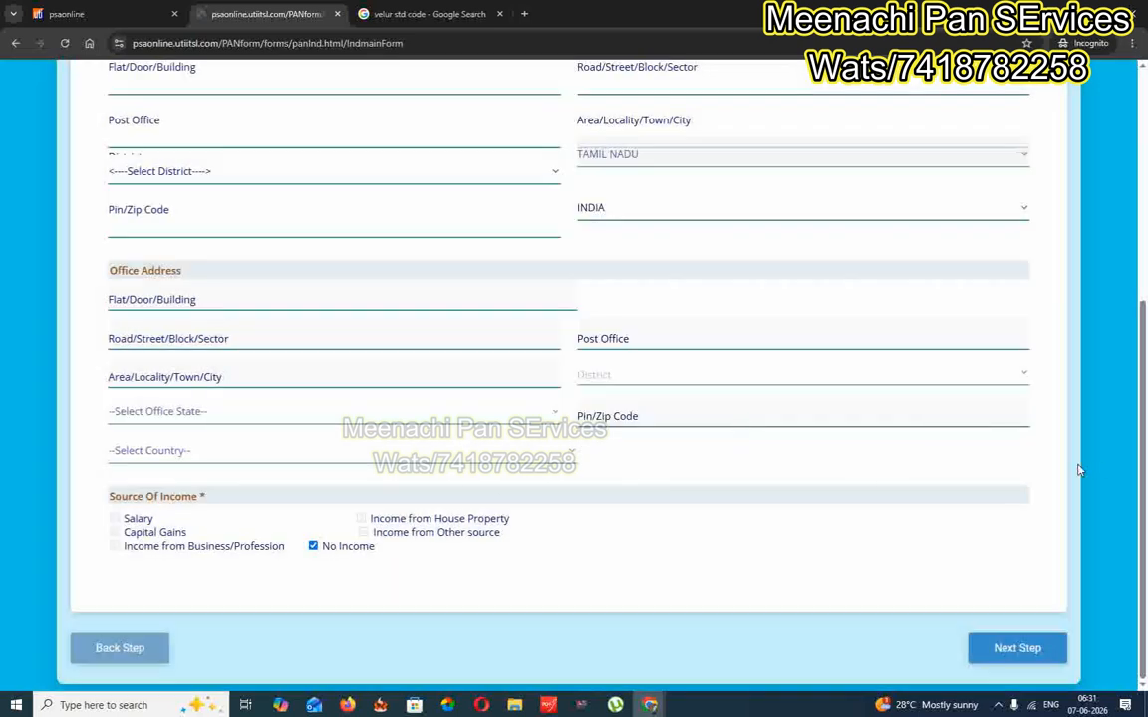
{"action": "scroll", "coordinate": [858, 479], "scroll_direction": "up", "scroll_amount": 3}
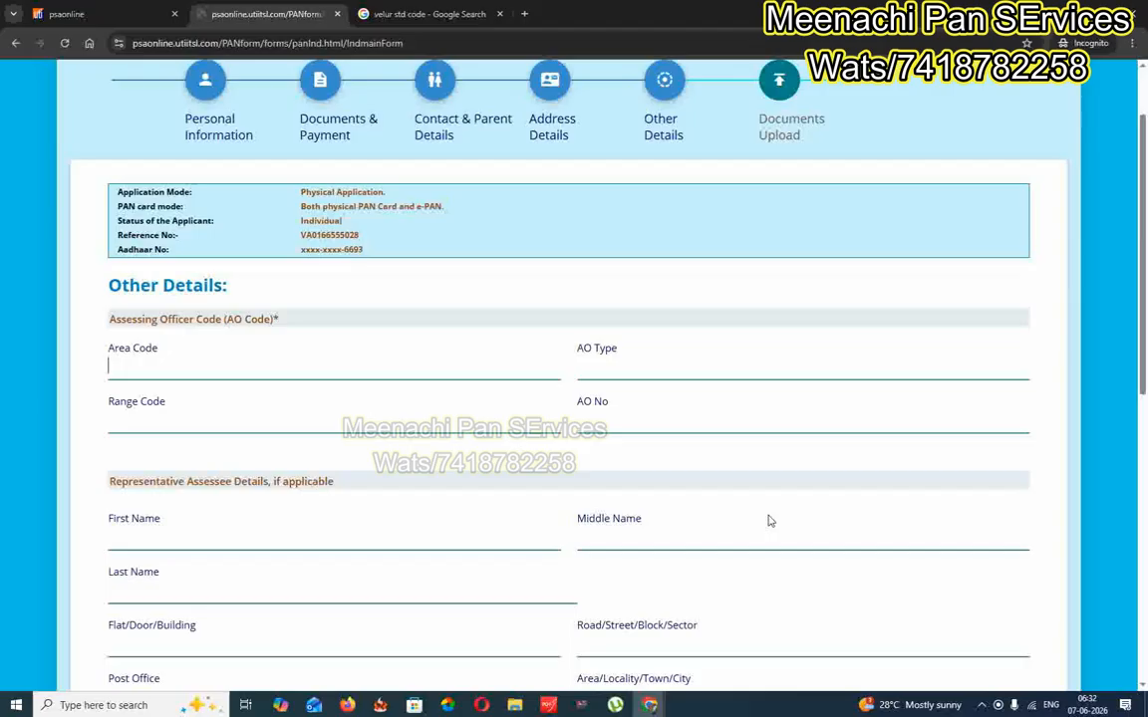
Switch back to the Google results showing Velur's STD code 04268
{"action": "scroll", "coordinate": [767, 516], "scroll_direction": "down", "scroll_amount": 2}
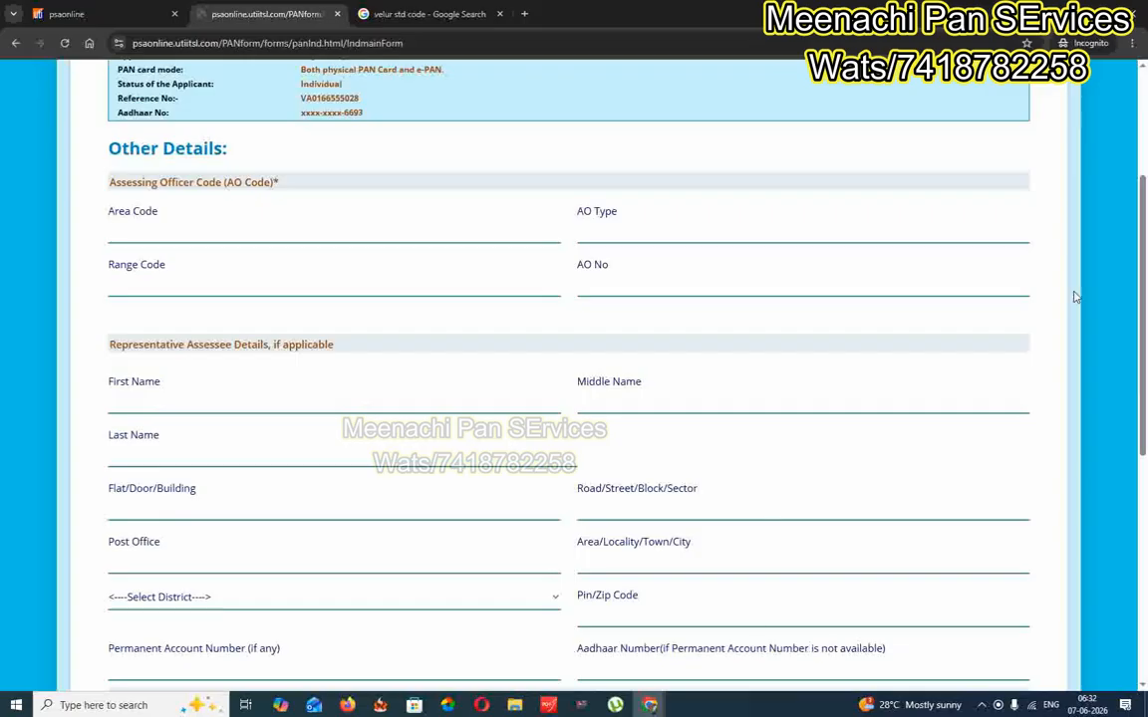
{"action": "left_click", "coordinate": [360, 14]}
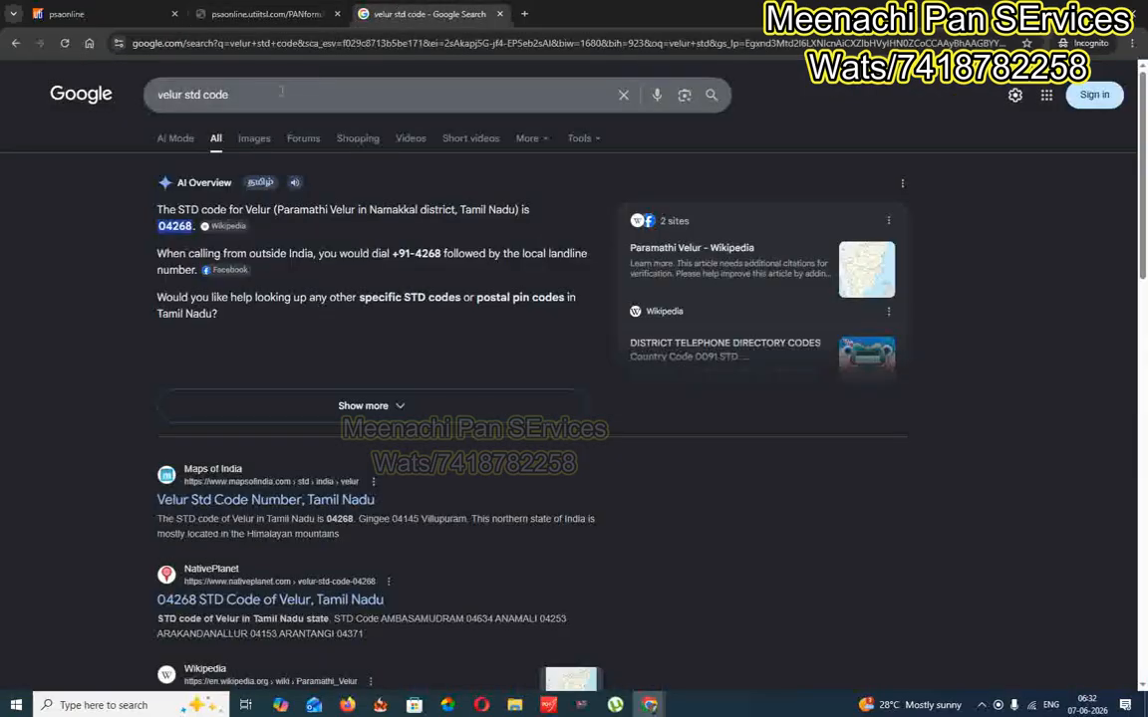
Search Google for 'ao details for pan card' and open the AO Code search for PAN result
{"action": "type", "text": "ao detials"}
{"action": "key", "text": "Down"}
{"action": "key", "text": "Return"}
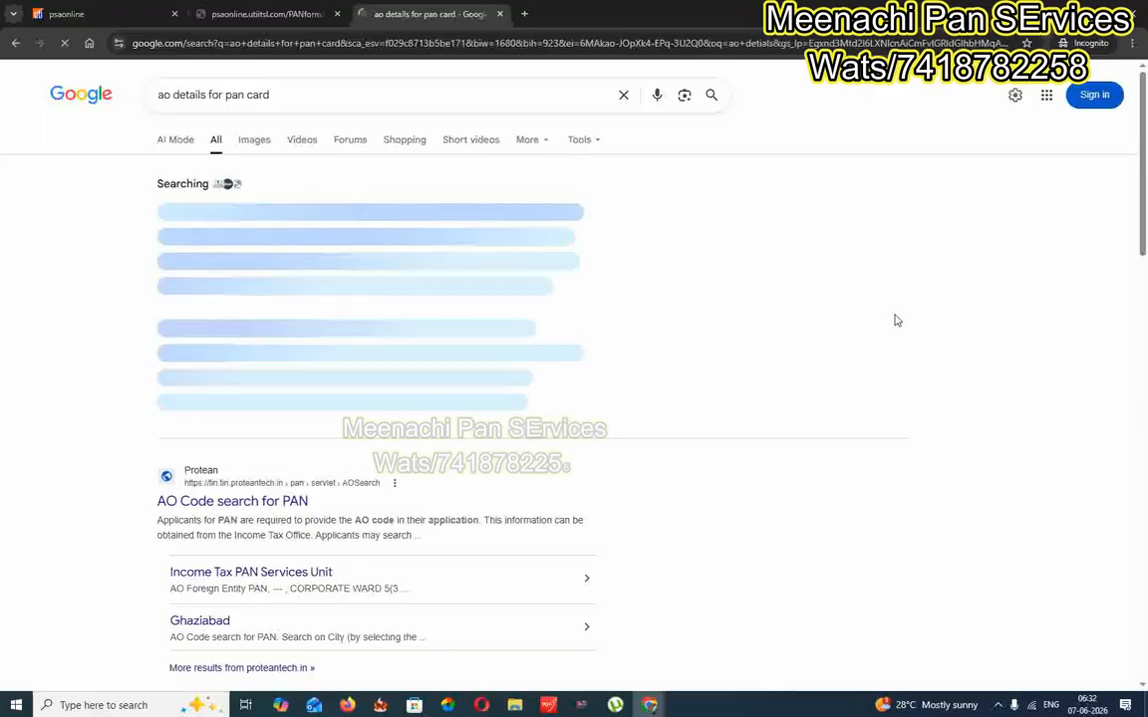
{"action": "scroll", "coordinate": [243, 440], "scroll_direction": "down", "scroll_amount": 2}
{"action": "left_click", "coordinate": [235, 364]}
List the AO code records for MADURAI under the letter M
{"action": "scroll", "coordinate": [533, 354], "scroll_direction": "down", "scroll_amount": 2}
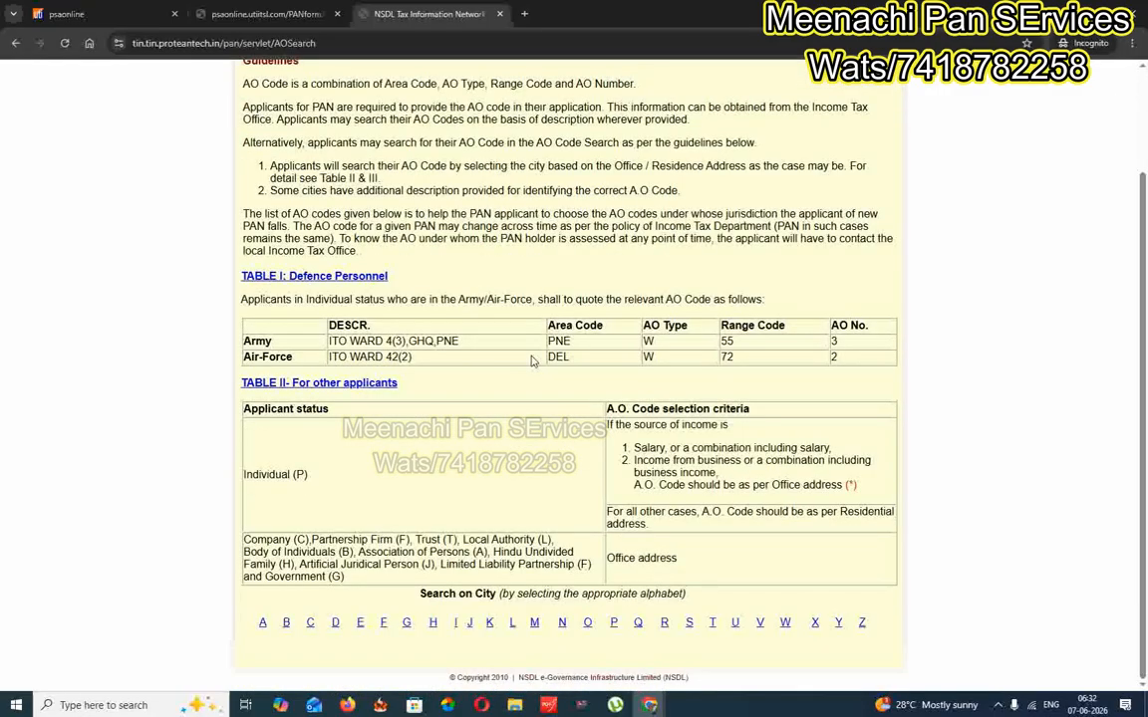
{"action": "left_click", "coordinate": [534, 622]}
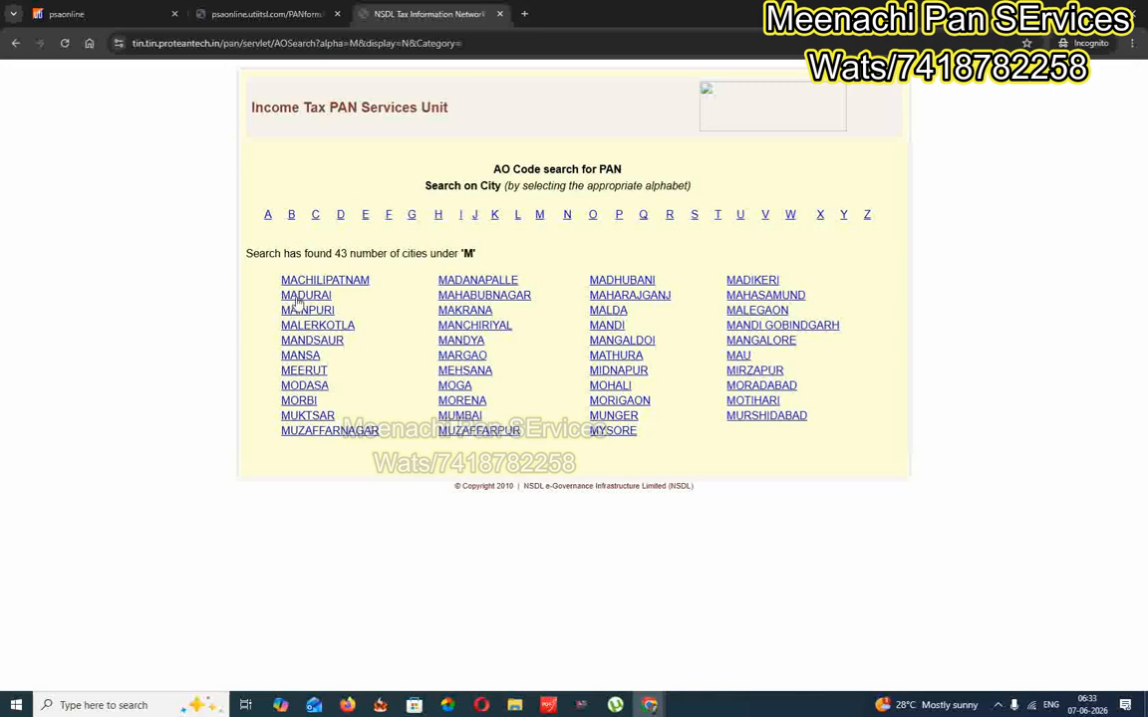
{"action": "left_click", "coordinate": [298, 296]}
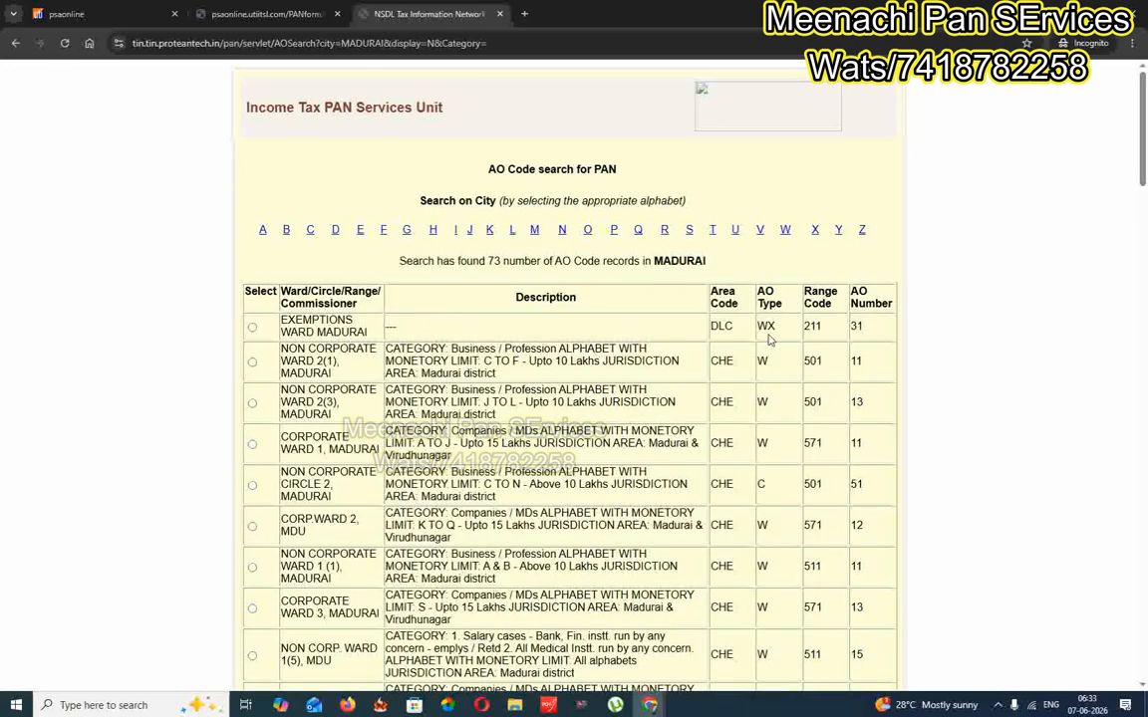
{"action": "scroll", "coordinate": [768, 340], "scroll_direction": "down", "scroll_amount": 2}
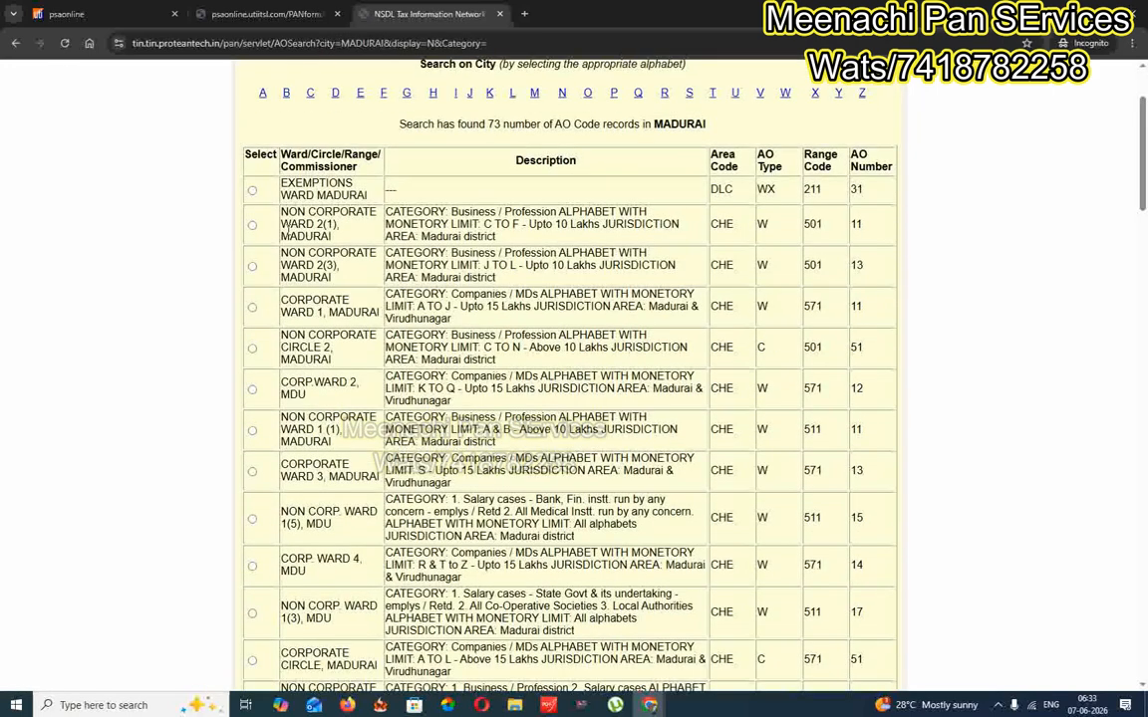
Pick the NON CORPORATE WARD 2(1) record (CHE/W/501/11) and return to the PAN form
{"action": "left_click", "coordinate": [252, 225]}
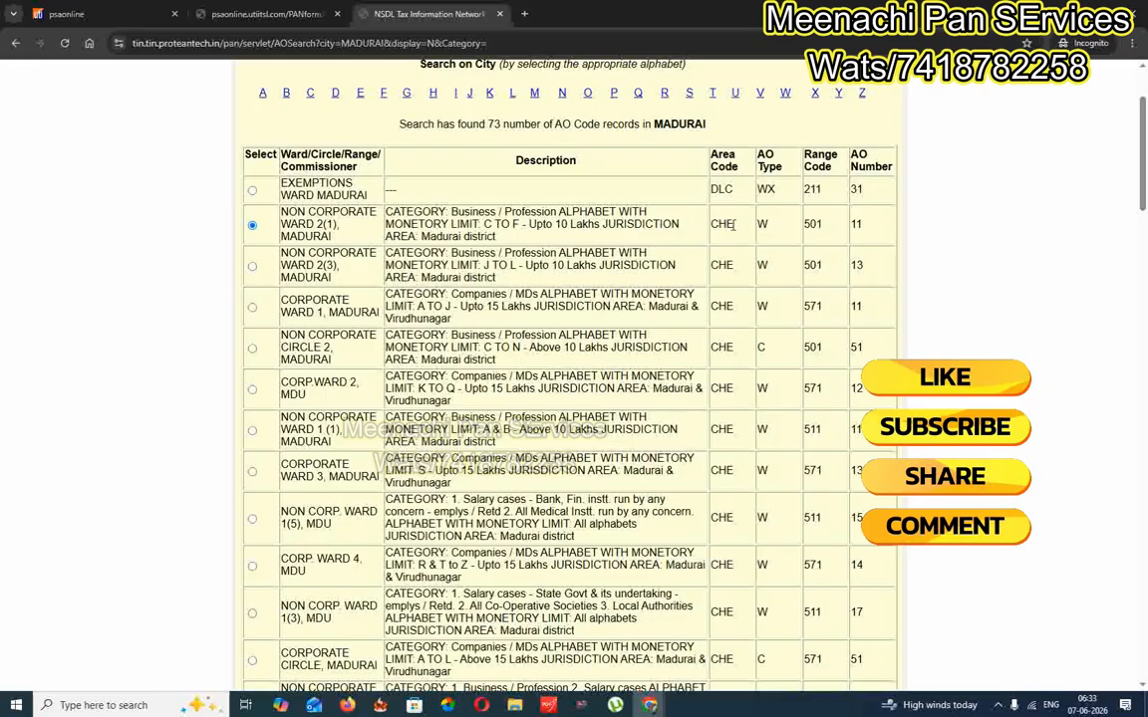
{"action": "mouse_move", "coordinate": [733, 226]}
{"action": "left_mouse_down"}
{"action": "mouse_move", "coordinate": [716, 226]}
{"action": "mouse_move", "coordinate": [717, 242]}
{"action": "left_mouse_up"}
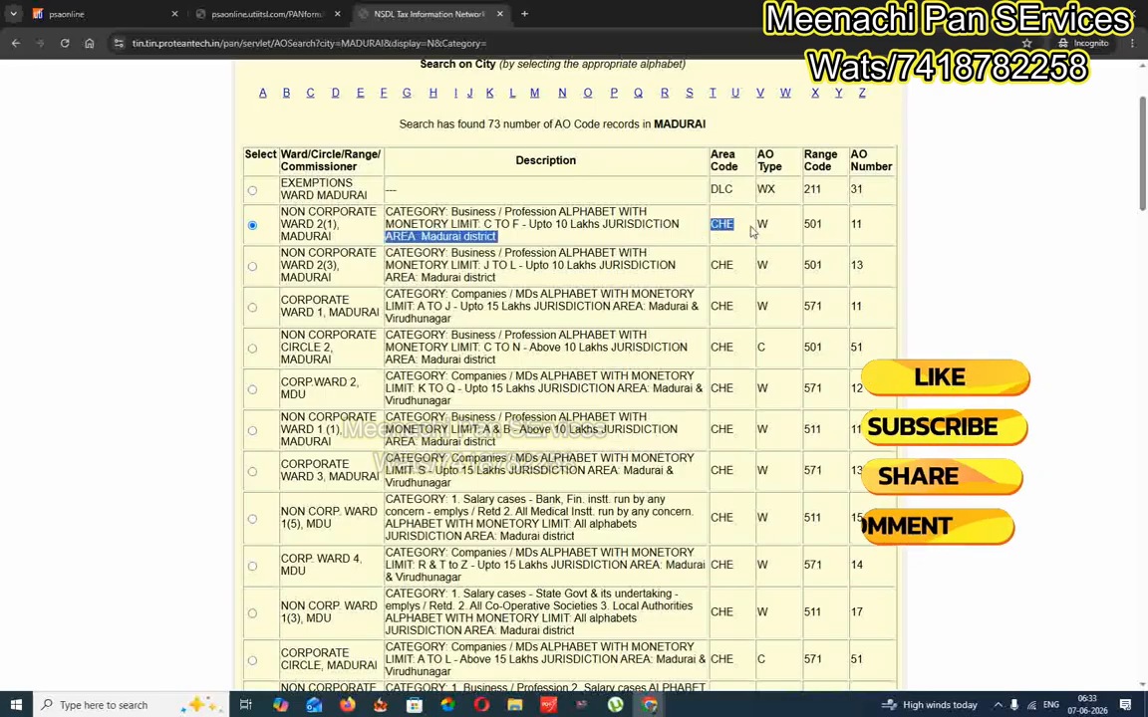
{"action": "left_click", "coordinate": [732, 222]}
{"action": "left_click", "coordinate": [212, 15]}
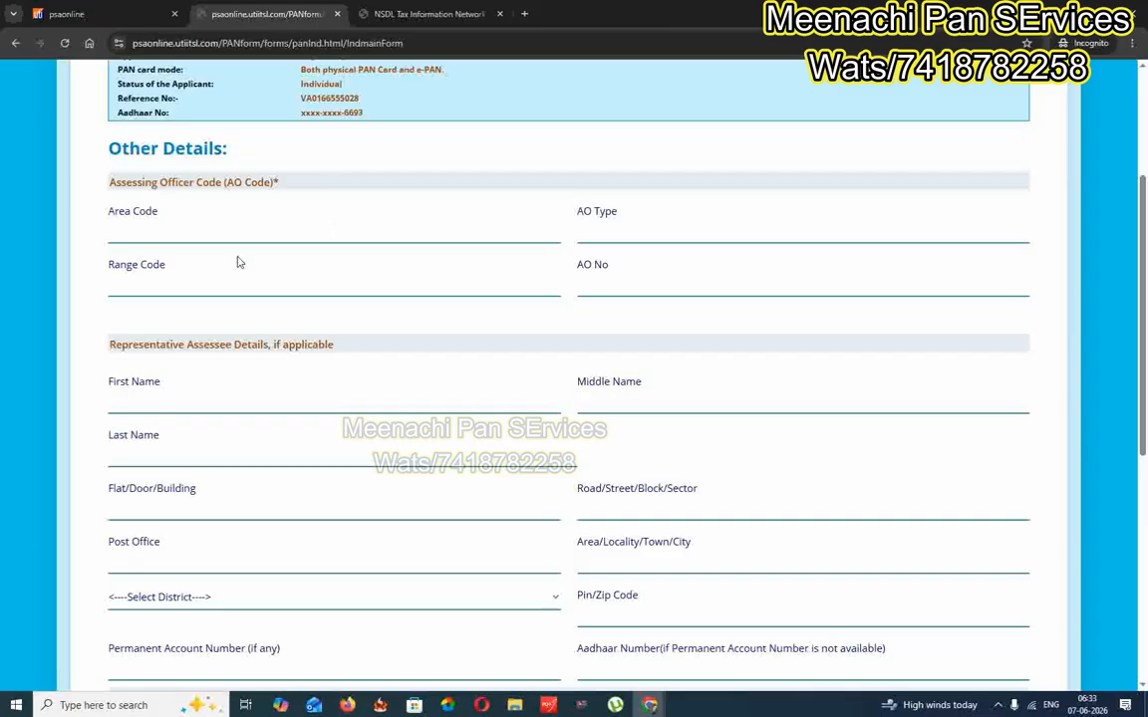
Enter Area Code che and AO Type wx, checking them against the Madurai AO listing
{"action": "left_click", "coordinate": [204, 227]}
{"action": "type", "text": "che"}
{"action": "left_click", "coordinate": [418, 13]}
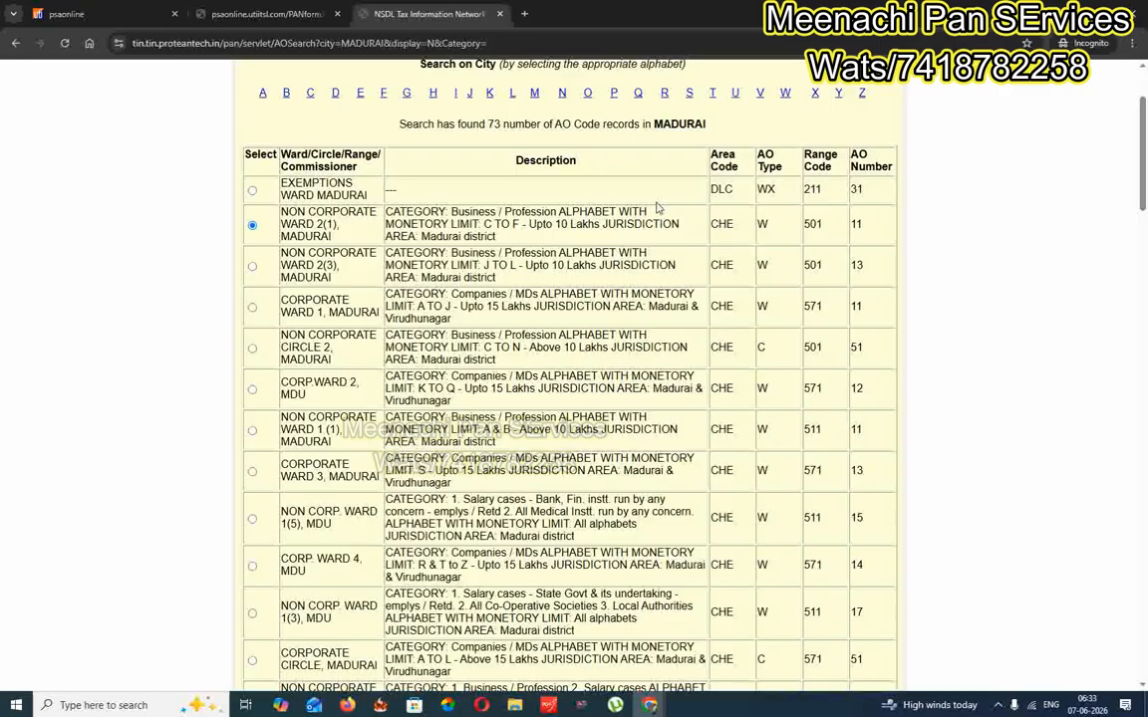
{"action": "left_click", "coordinate": [264, 14]}
{"action": "left_click", "coordinate": [631, 229]}
{"action": "type", "text": "wx"}
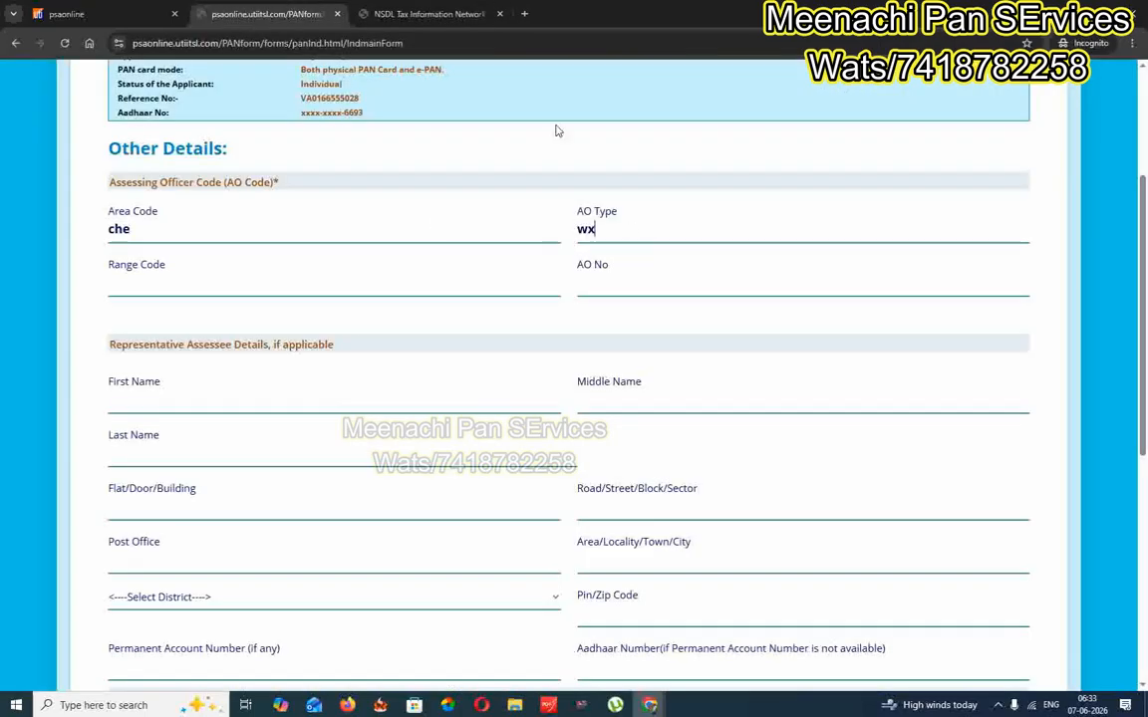
{"action": "left_click", "coordinate": [428, 14]}
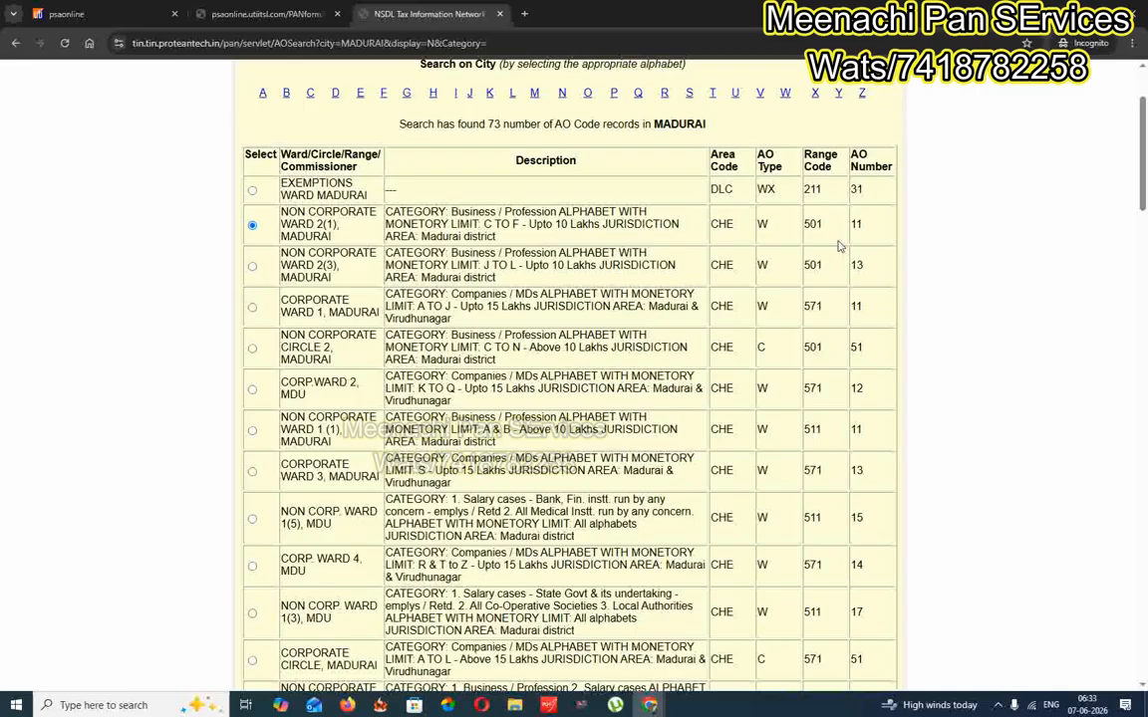
{"action": "left_click", "coordinate": [264, 14]}
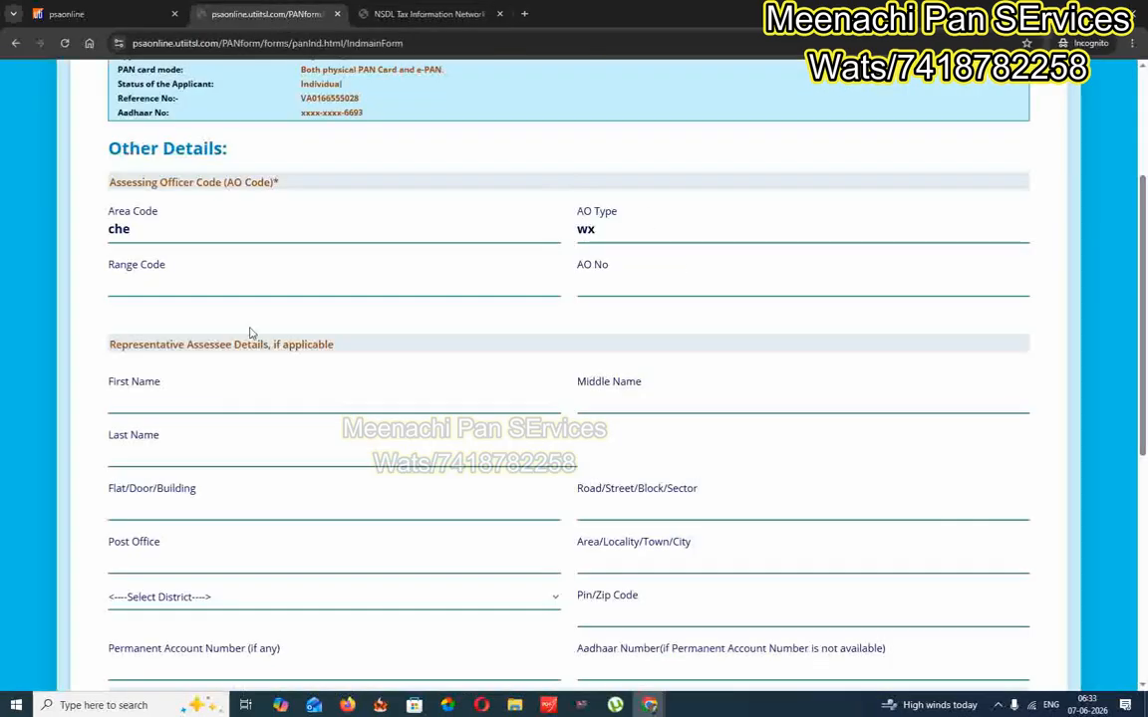
Enter Range Code 501 and AO No 13 from the Madurai AO listing
{"action": "left_click", "coordinate": [225, 283]}
{"action": "type", "text": "501"}
{"action": "left_click", "coordinate": [395, 12]}
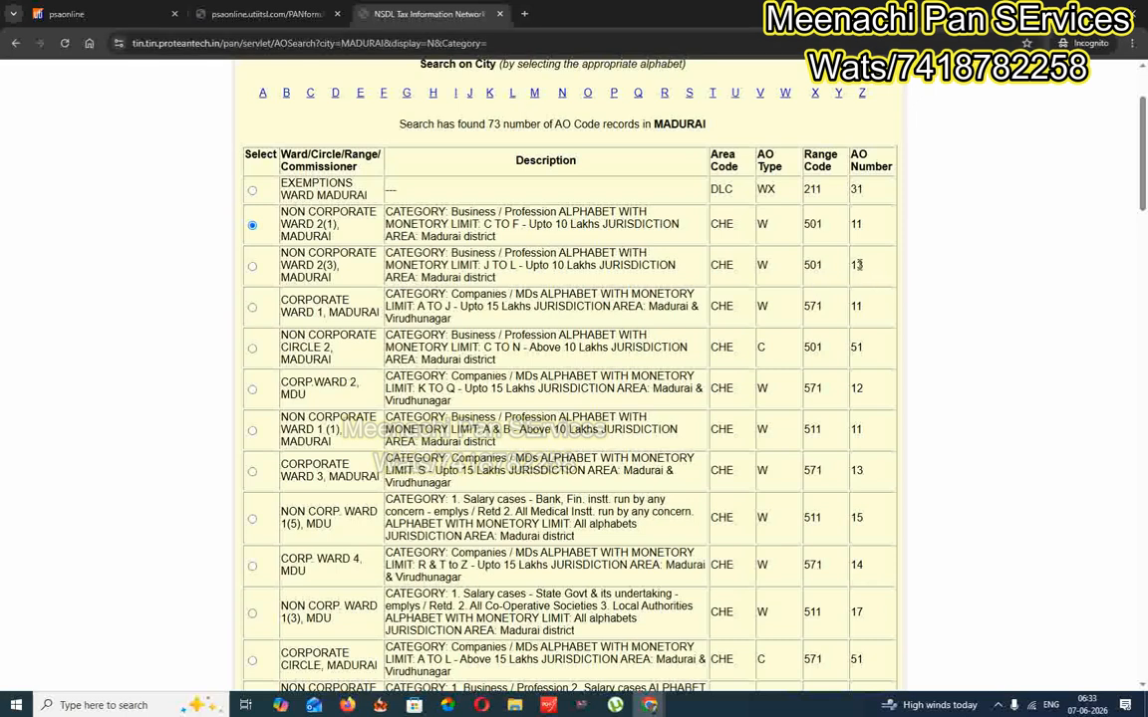
{"action": "left_click", "coordinate": [267, 14]}
{"action": "left_click", "coordinate": [645, 287]}
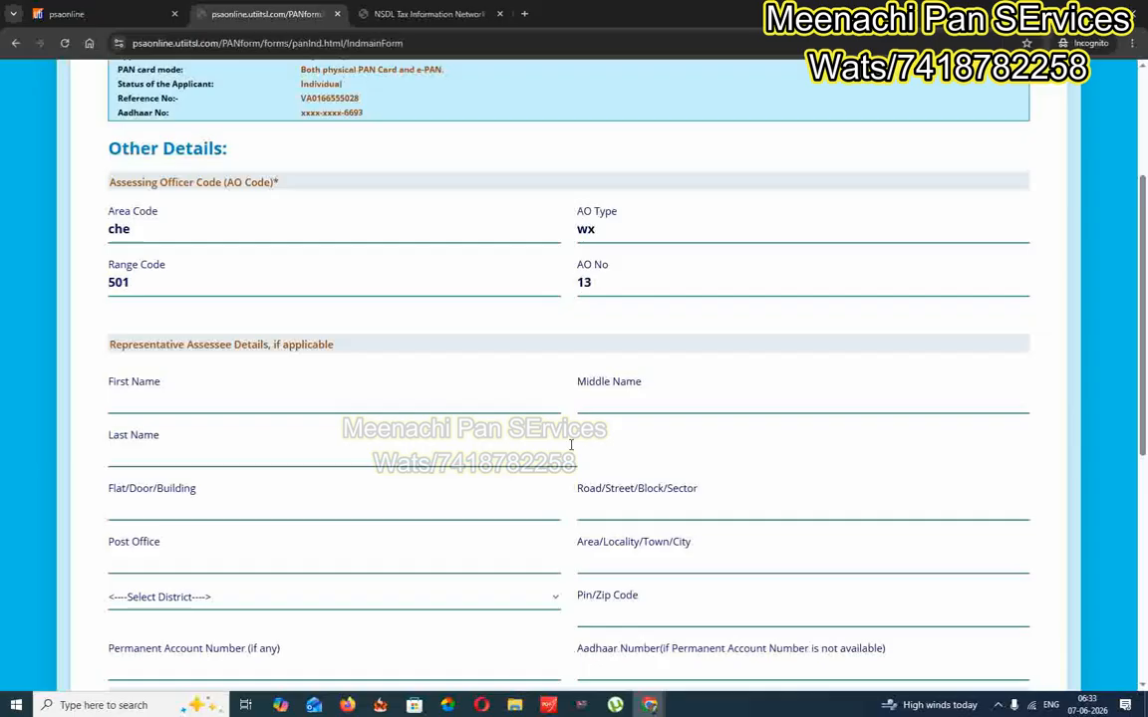
{"action": "scroll", "coordinate": [571, 445], "scroll_direction": "down", "scroll_amount": 1}
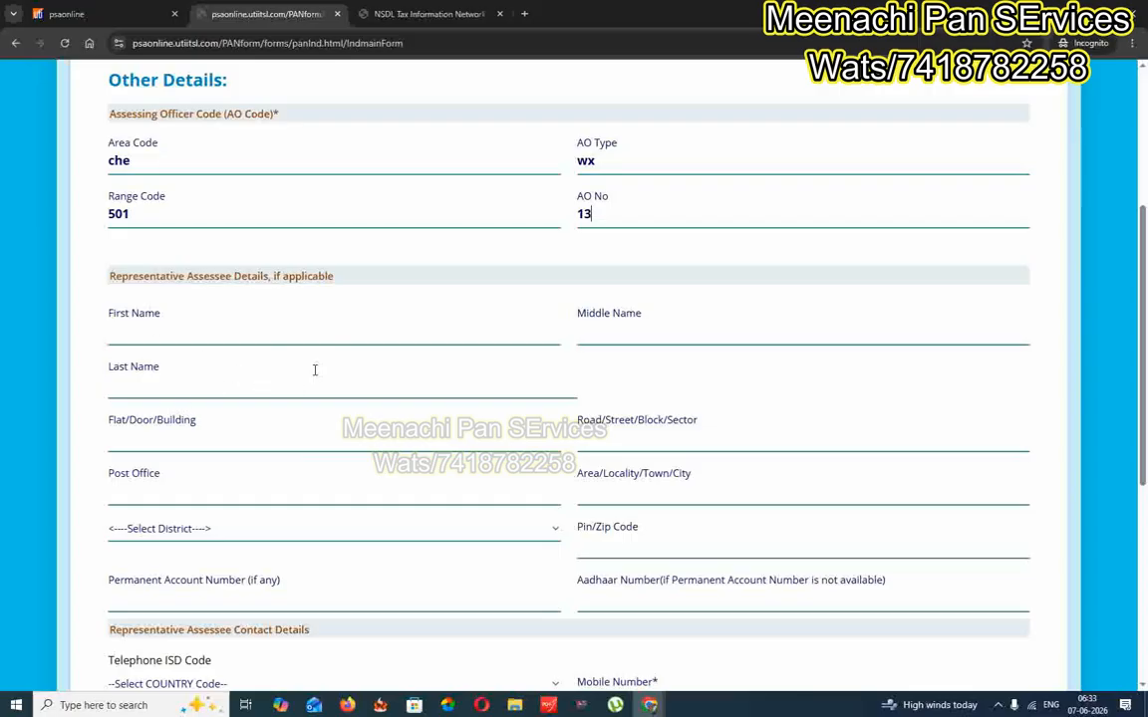
Choose REPRESENTATIVE ASSESSEE as the declaration capacity and move to the Verifier Name field
{"action": "scroll", "coordinate": [317, 377], "scroll_direction": "down", "scroll_amount": 2}
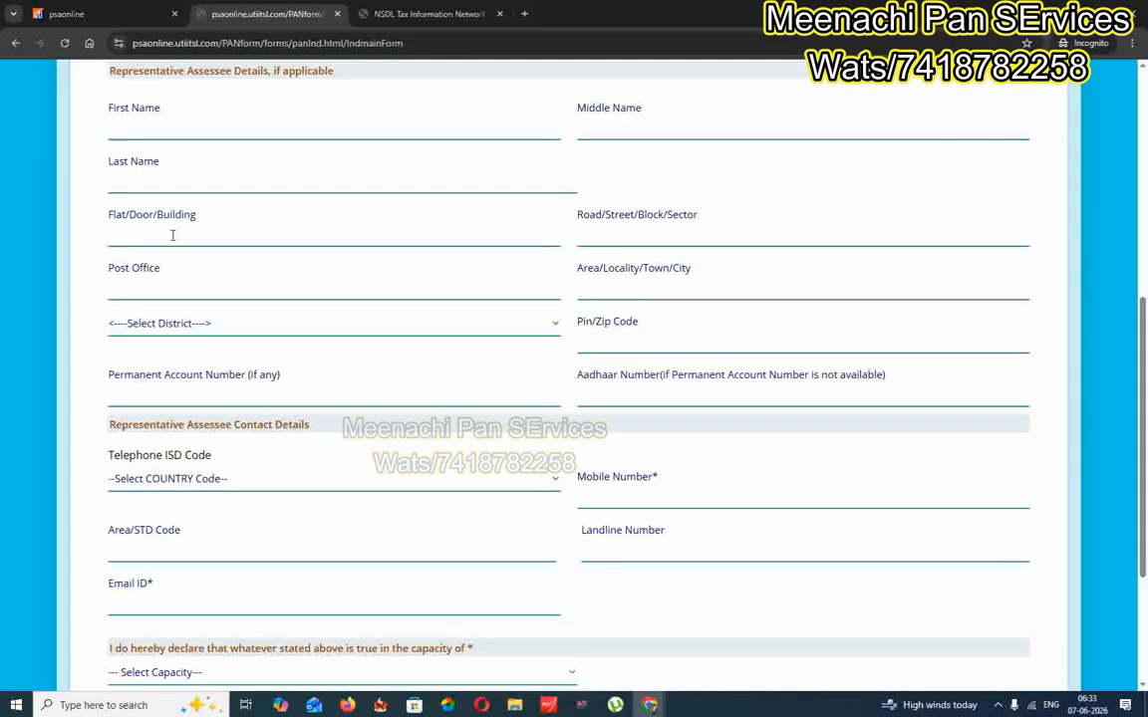
{"action": "scroll", "coordinate": [404, 316], "scroll_direction": "down", "scroll_amount": 1}
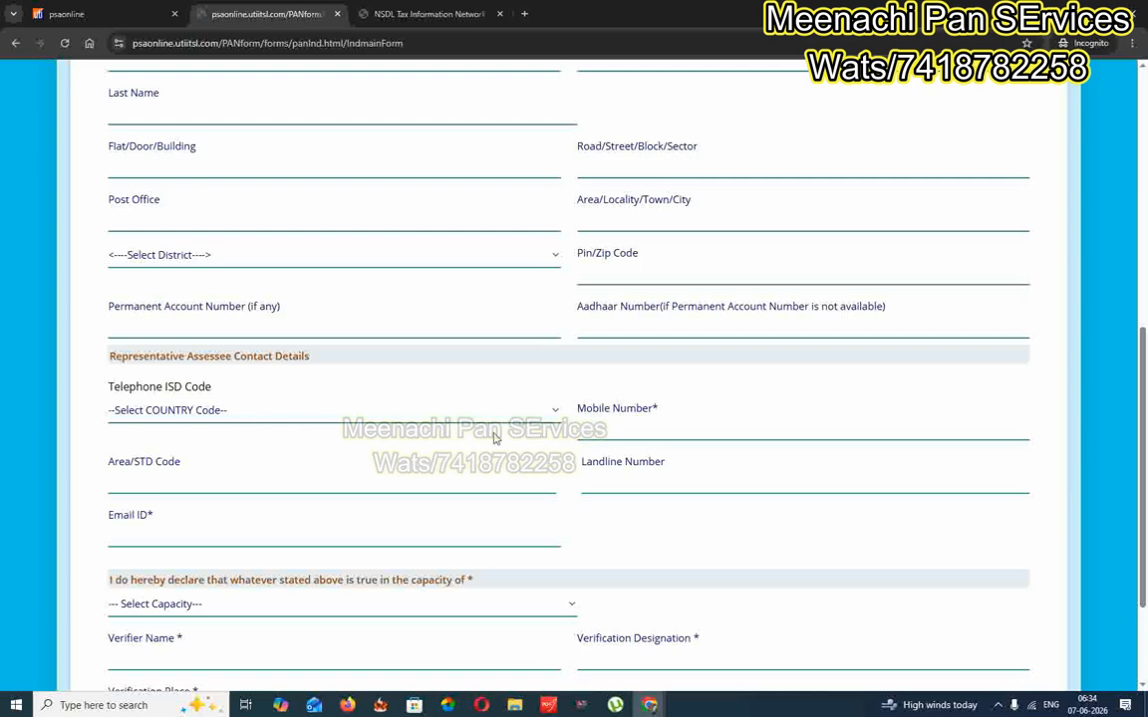
{"action": "scroll", "coordinate": [493, 438], "scroll_direction": "down", "scroll_amount": 1}
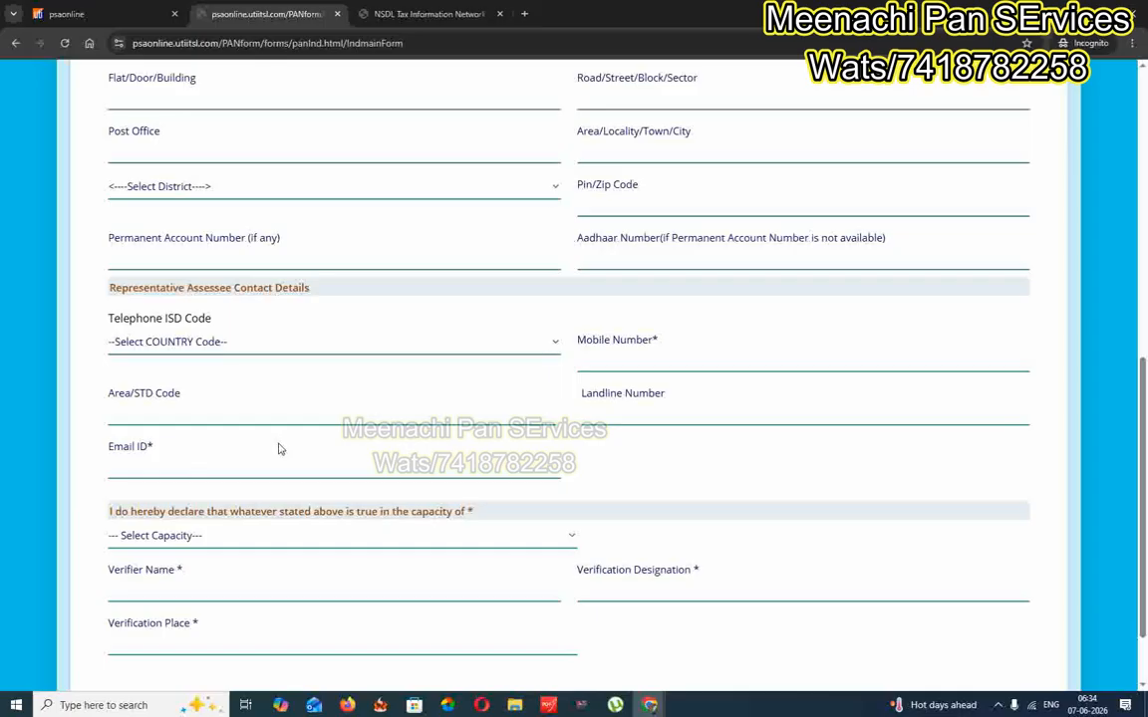
{"action": "scroll", "coordinate": [279, 448], "scroll_direction": "down", "scroll_amount": 2}
{"action": "left_click", "coordinate": [195, 448]}
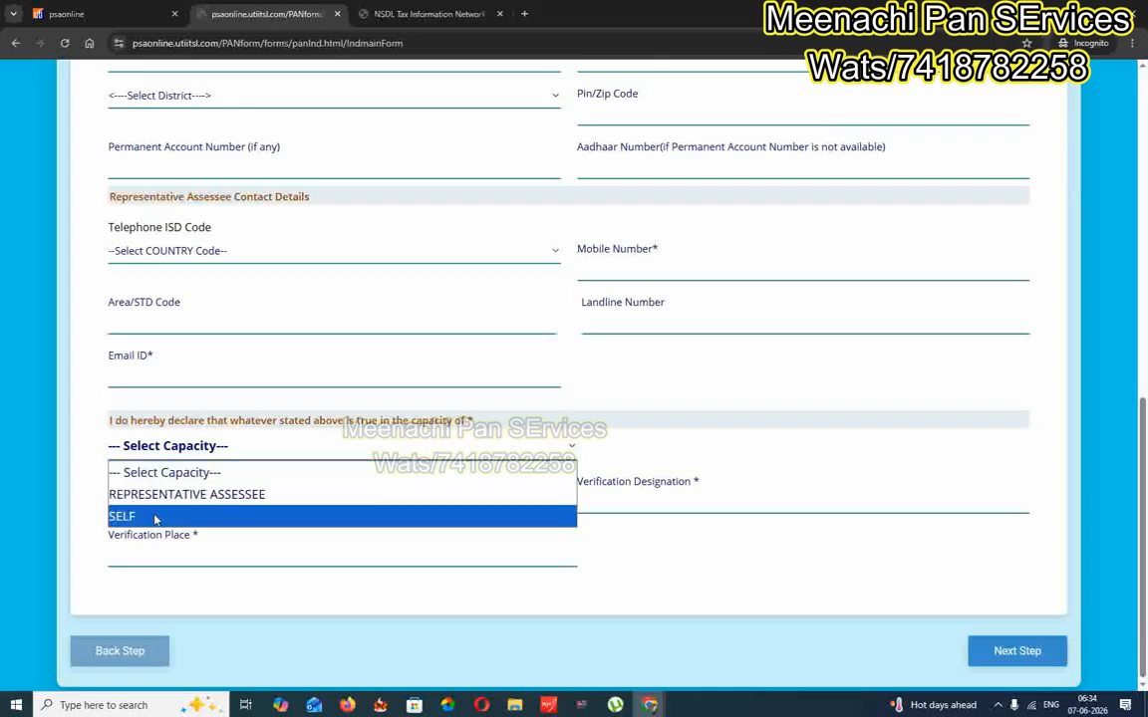
{"action": "left_click", "coordinate": [204, 499]}
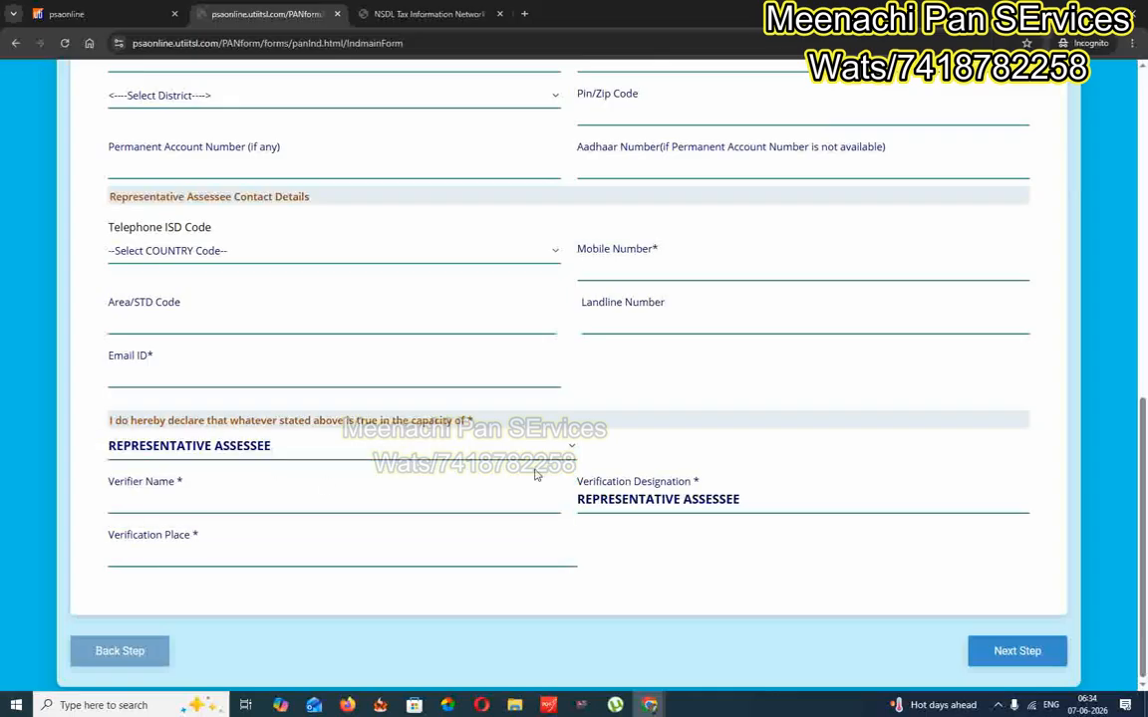
{"action": "left_click", "coordinate": [407, 488]}
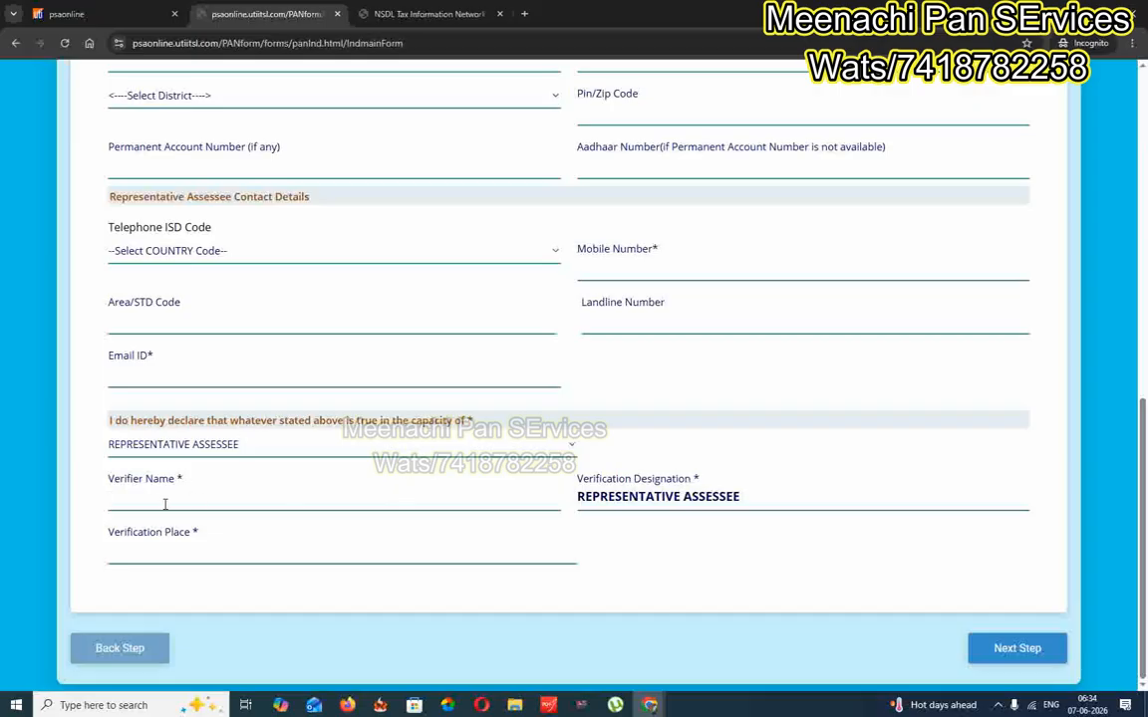
{"action": "scroll", "coordinate": [315, 453], "scroll_direction": "up", "scroll_amount": 3}
{"action": "scroll", "coordinate": [315, 453], "scroll_direction": "down", "scroll_amount": 3}
Review the Documents Upload step and submit the Form No. 93 application
{"action": "scroll", "coordinate": [433, 553], "scroll_direction": "up", "scroll_amount": 5}
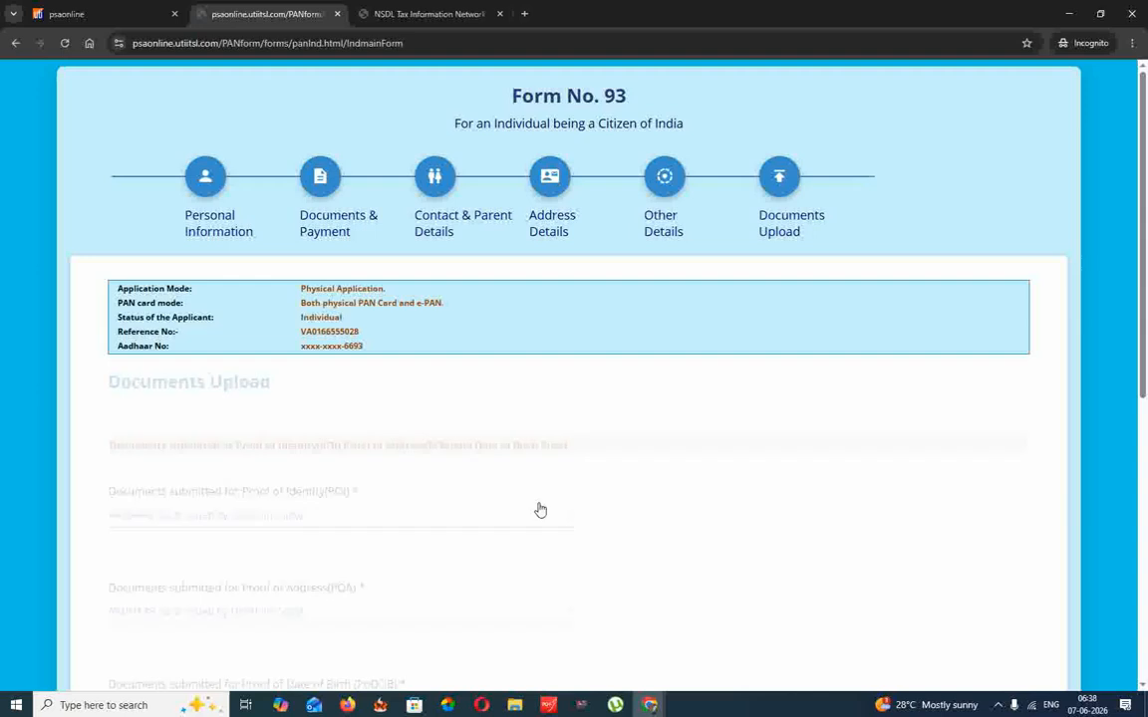
{"action": "scroll", "coordinate": [551, 483], "scroll_direction": "down", "scroll_amount": 2}
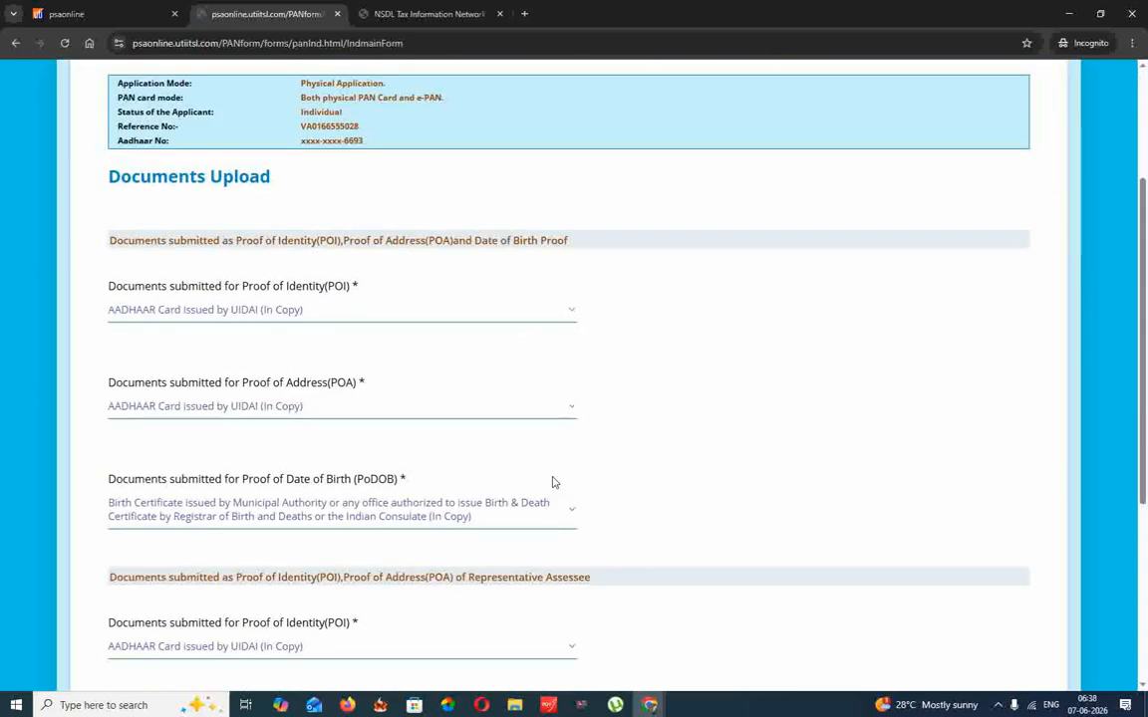
{"action": "scroll", "coordinate": [587, 463], "scroll_direction": "down", "scroll_amount": 2}
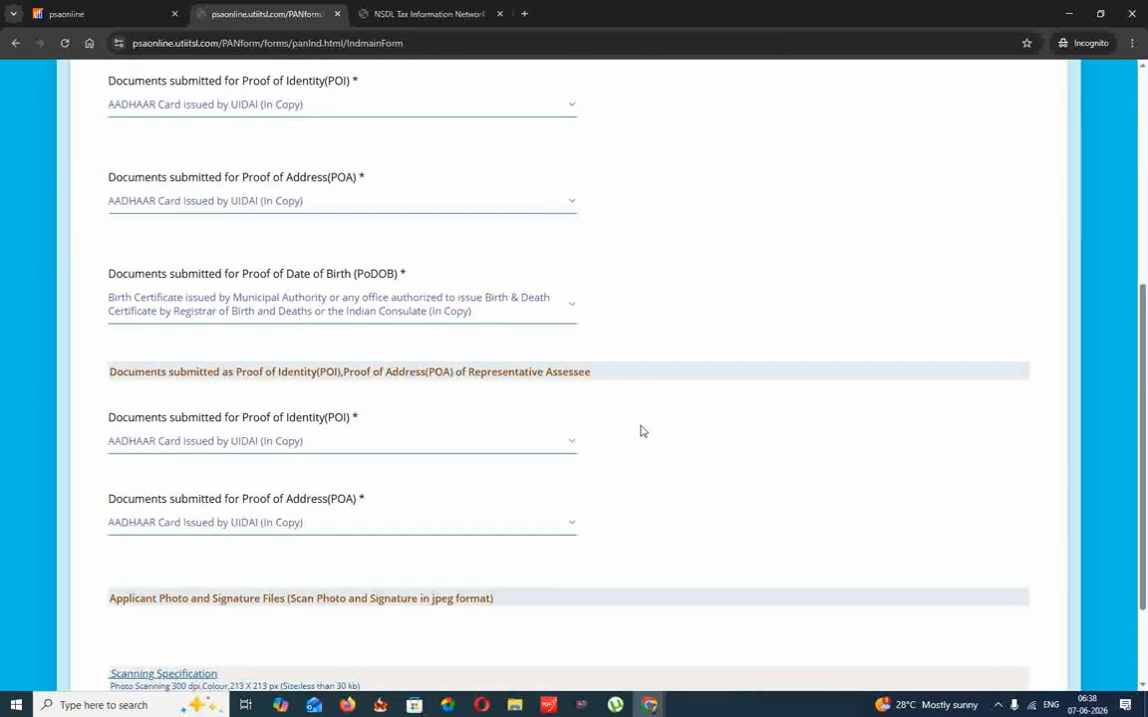
{"action": "scroll", "coordinate": [641, 430], "scroll_direction": "down", "scroll_amount": 1}
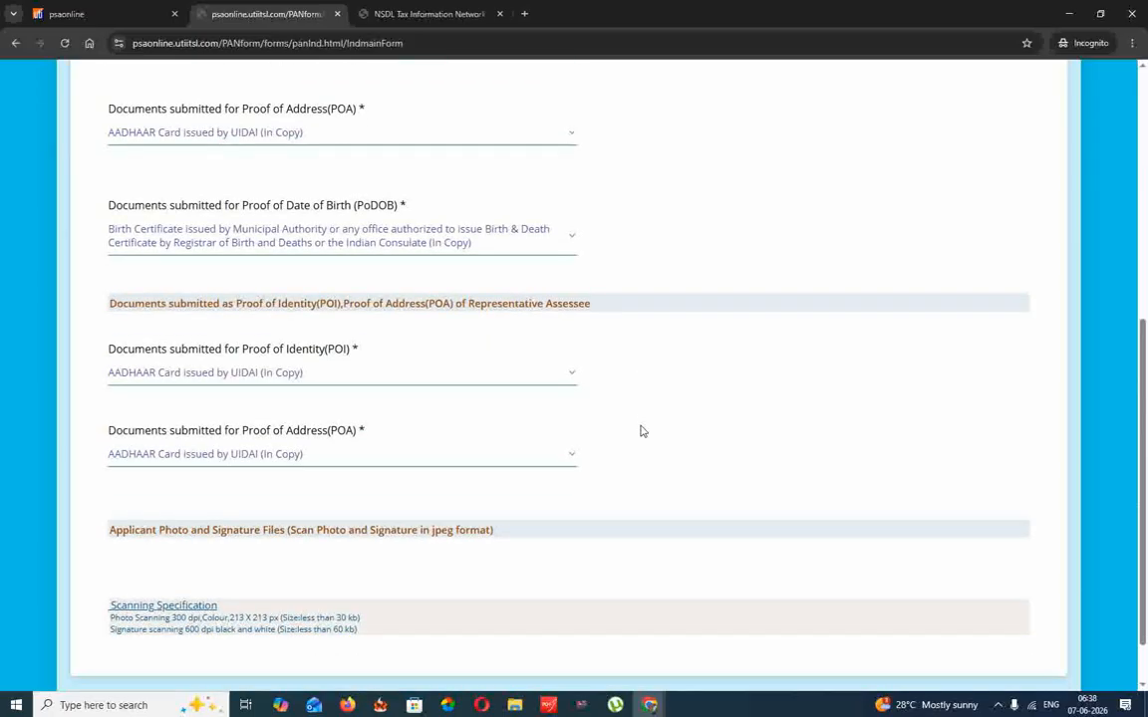
{"action": "scroll", "coordinate": [640, 430], "scroll_direction": "down", "scroll_amount": 1}
{"action": "scroll", "coordinate": [653, 397], "scroll_direction": "up", "scroll_amount": 3}
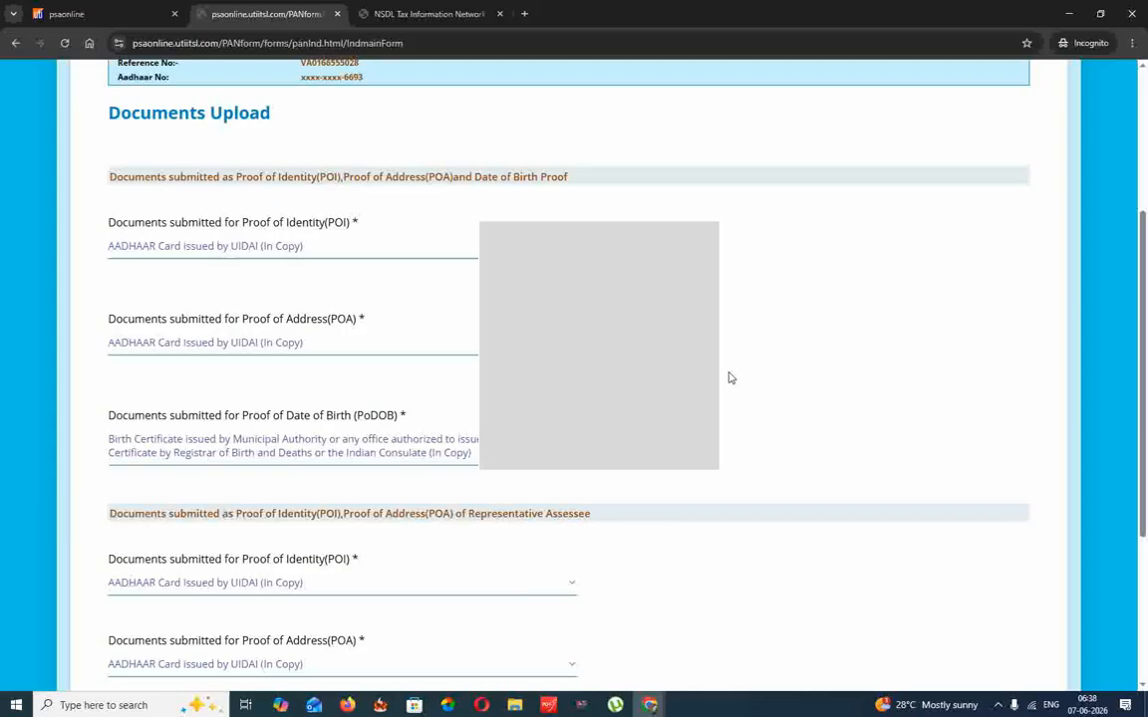
{"action": "scroll", "coordinate": [729, 378], "scroll_direction": "down", "scroll_amount": 3}
{"action": "left_click", "coordinate": [1002, 660]}
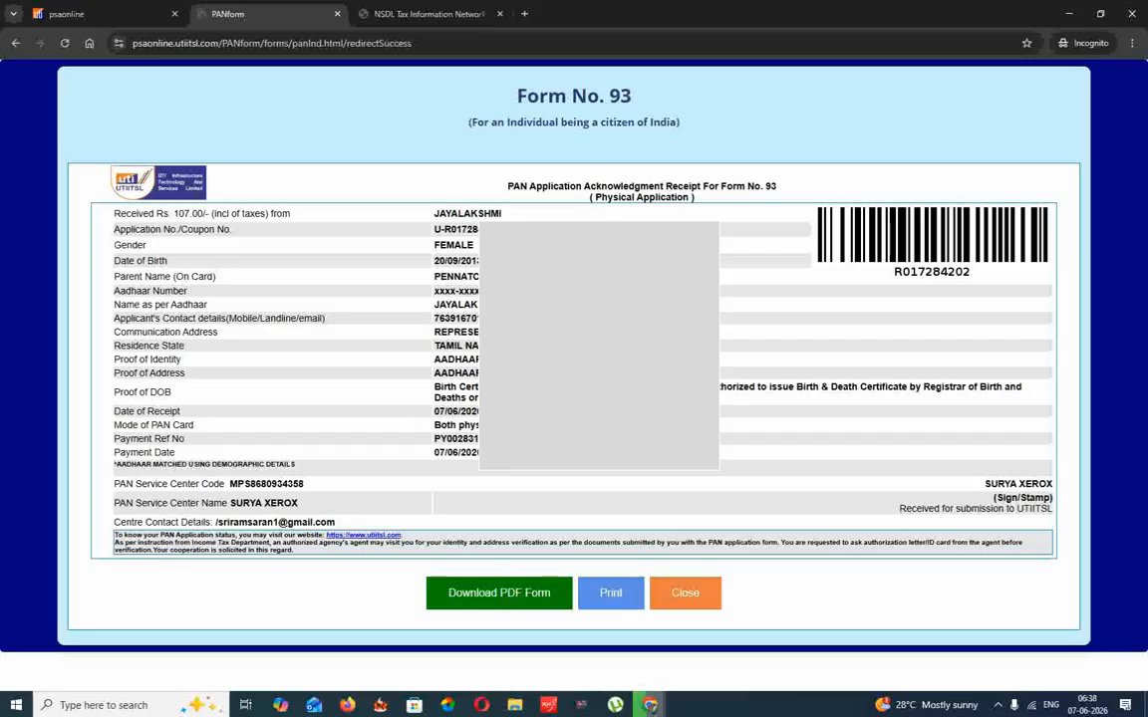
{"action": "left_click", "coordinate": [457, 337]}
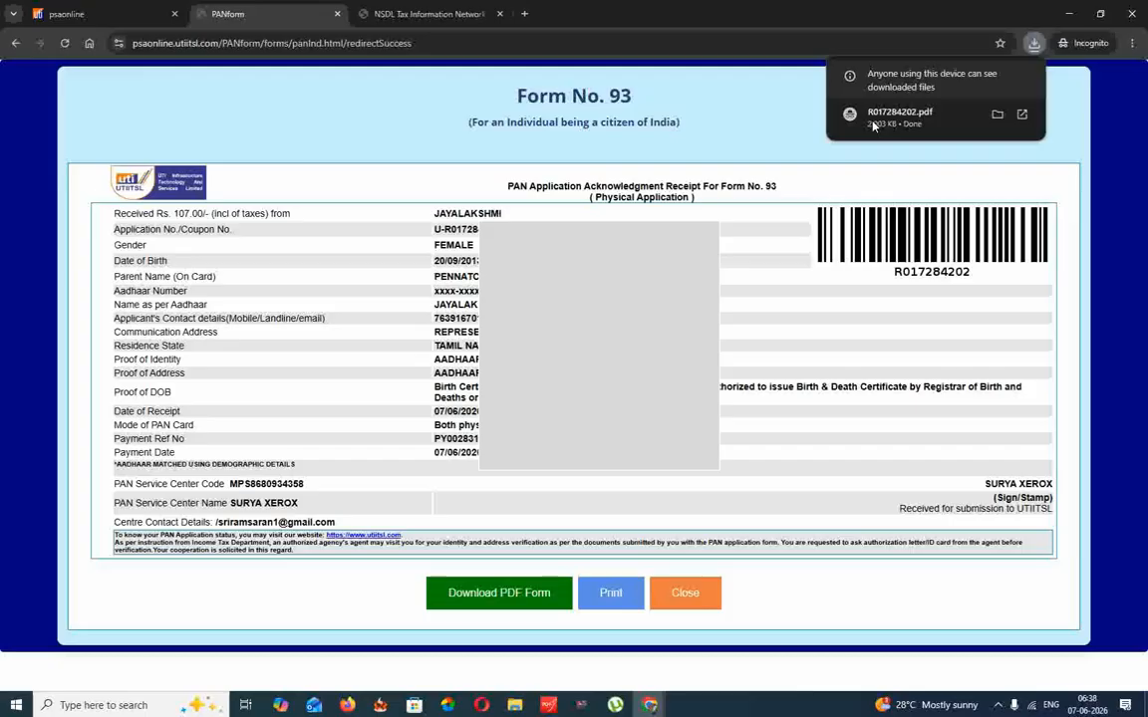
{"action": "left_click", "coordinate": [873, 120]}
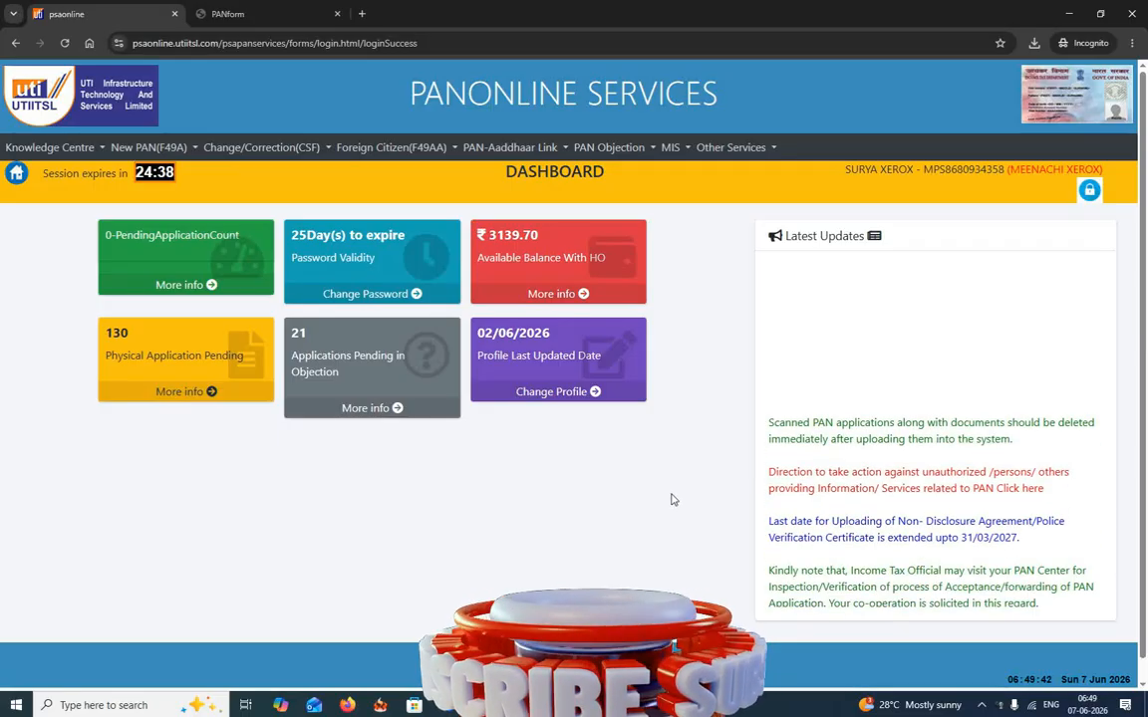
Go to New PAN(F49A) > Documents > Upload Document (F49) and choose Upload for the pending application
{"action": "left_click", "coordinate": [148, 147]}
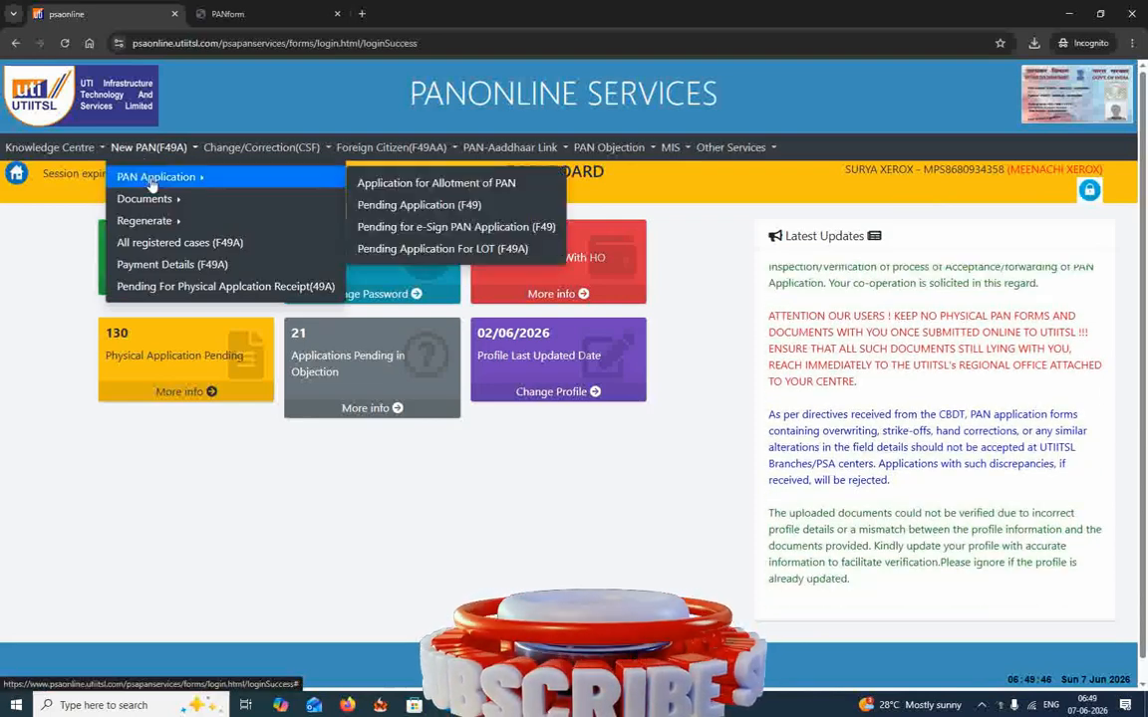
{"action": "mouse_move", "coordinate": [164, 204]}
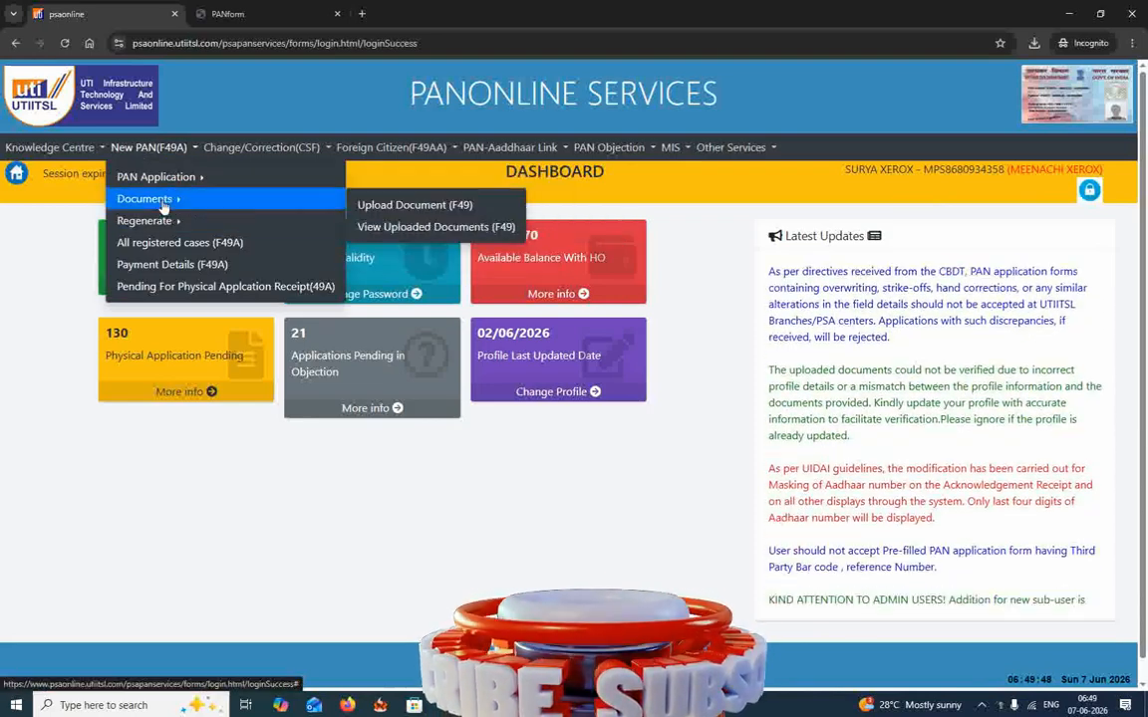
{"action": "left_click", "coordinate": [378, 216]}
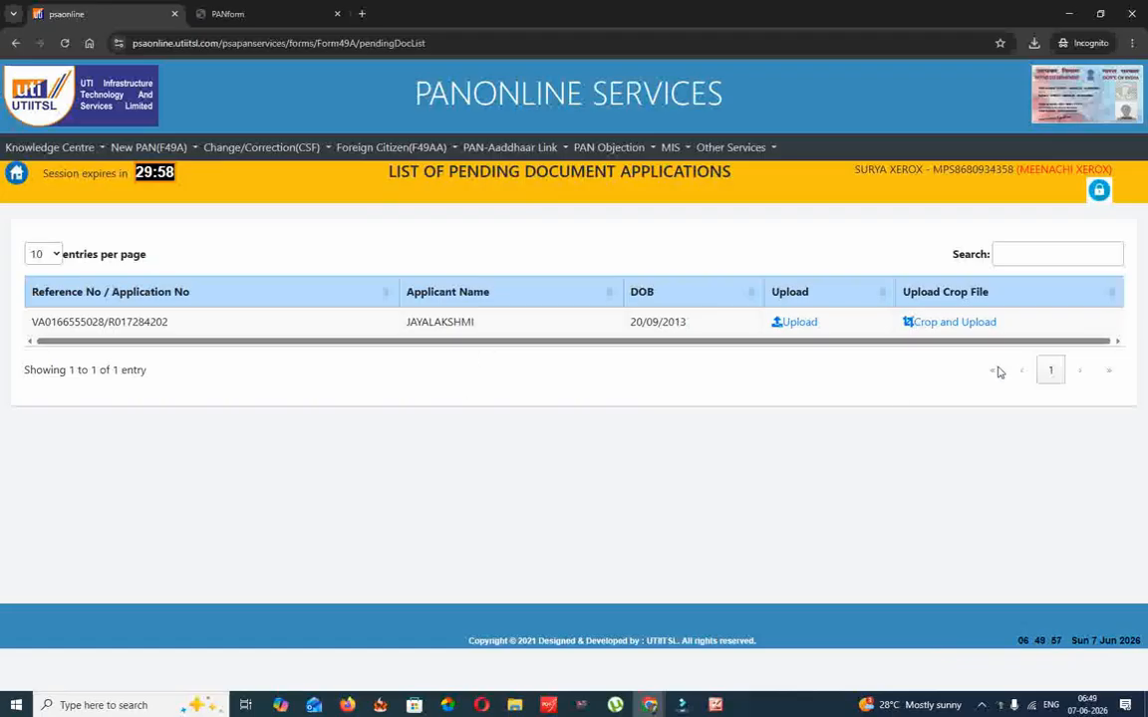
{"action": "left_click", "coordinate": [803, 323]}
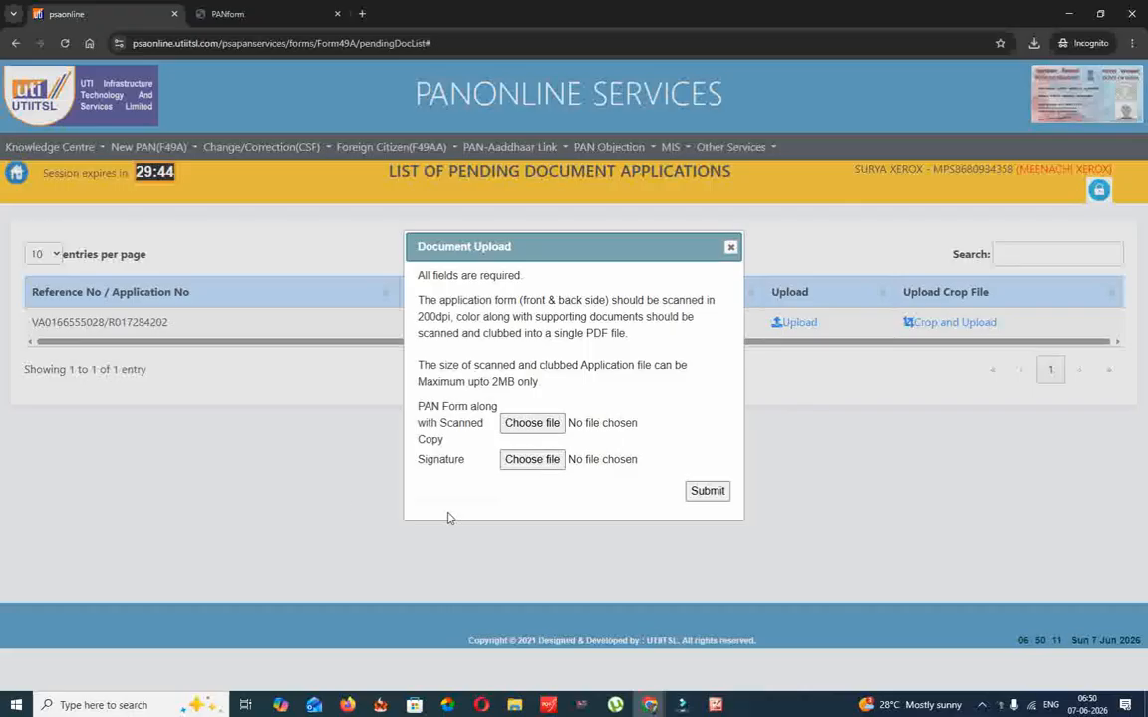
Cancel the file choice, close the Document Upload dialog and return to the dashboard
{"action": "left_click", "coordinate": [604, 468]}
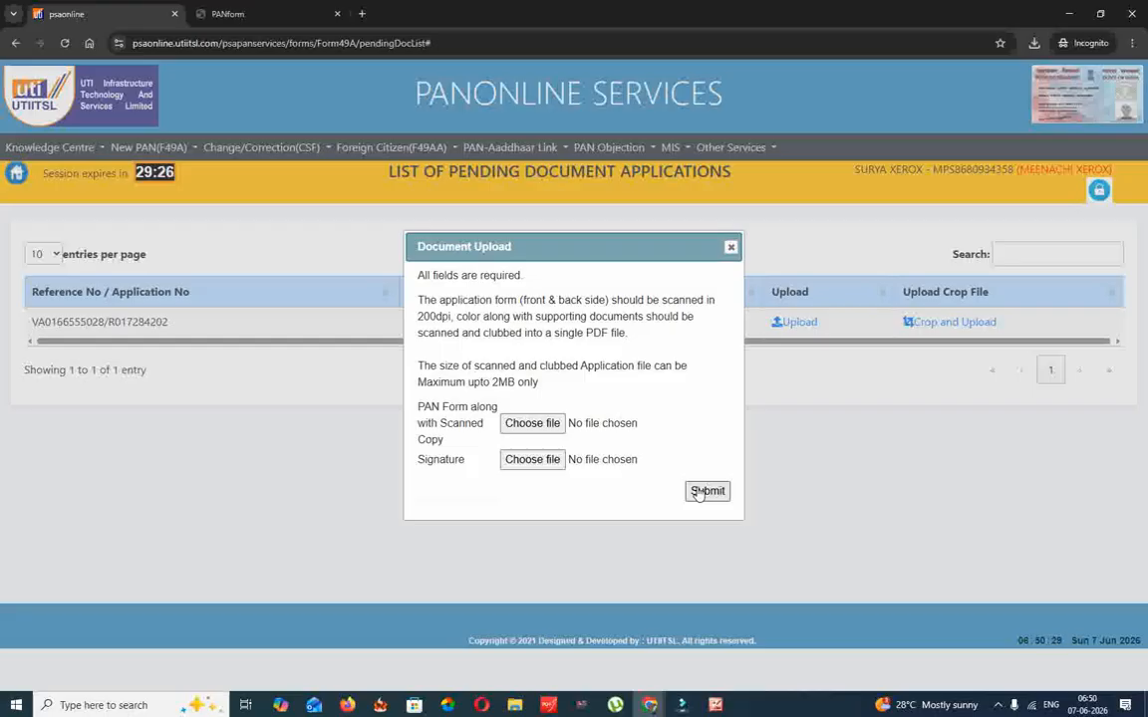
{"action": "left_click", "coordinate": [657, 225]}
{"action": "left_click", "coordinate": [16, 172]}
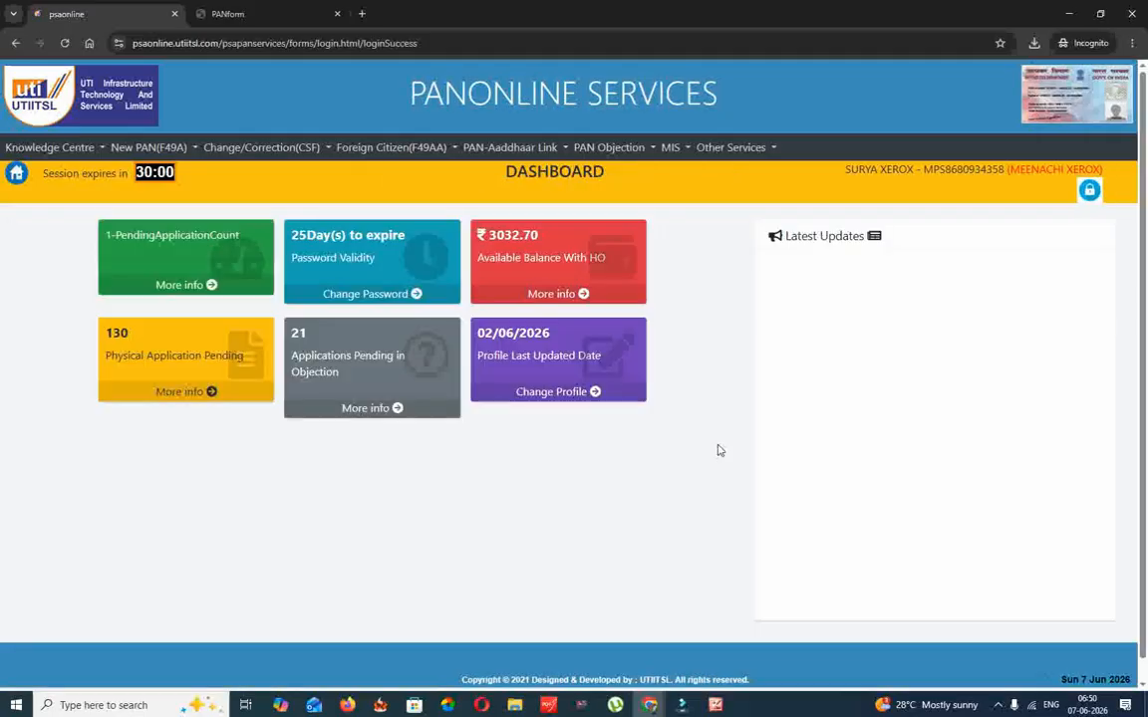